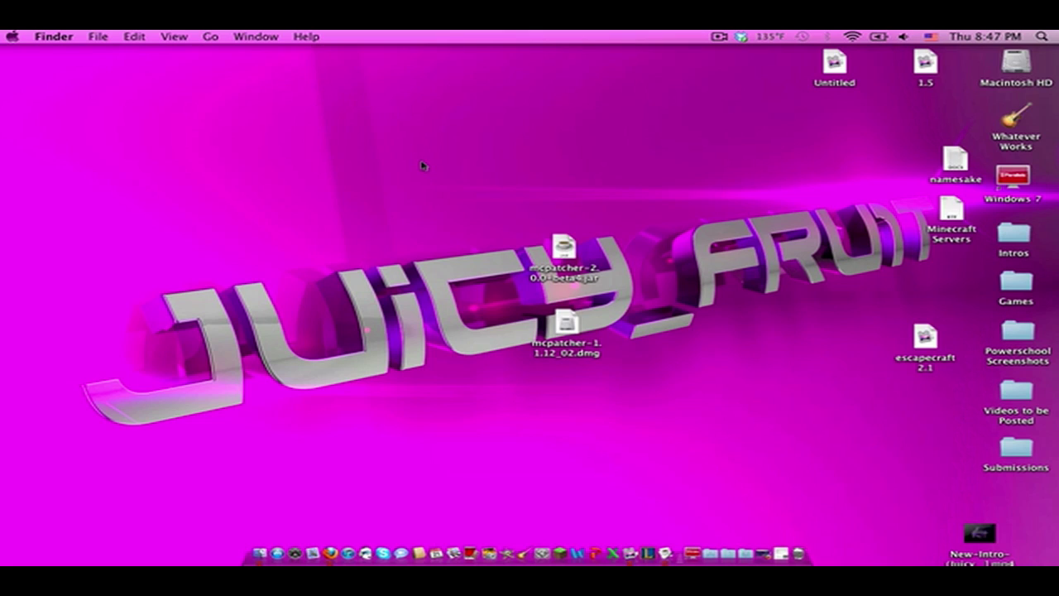
# - Check the YouTube channel window in Firefox, then hide the browser to reveal the desktop
pyautogui.moveTo(130, 137); pyautogui.dragTo(648, 170)
pyautogui.click(770, 555)
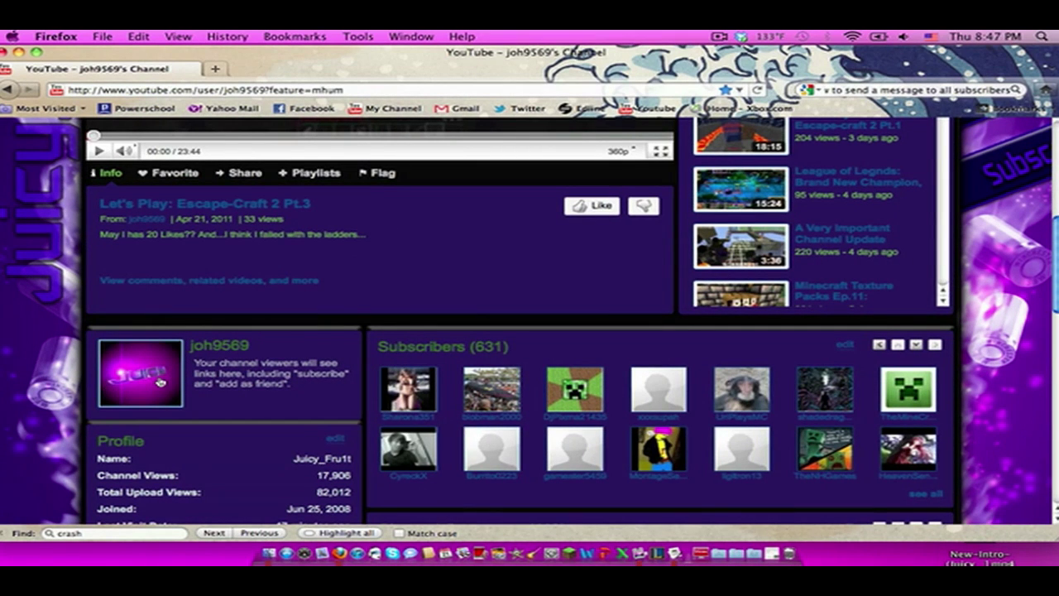
pyautogui.scroll(5, 51, 430)
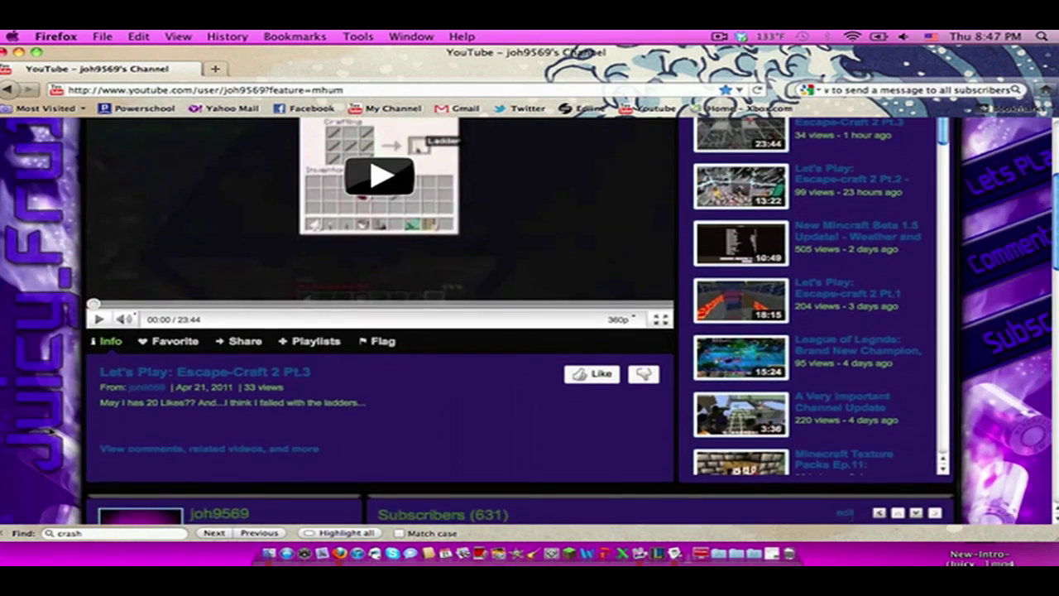
pyautogui.scroll(-4, 51, 430)
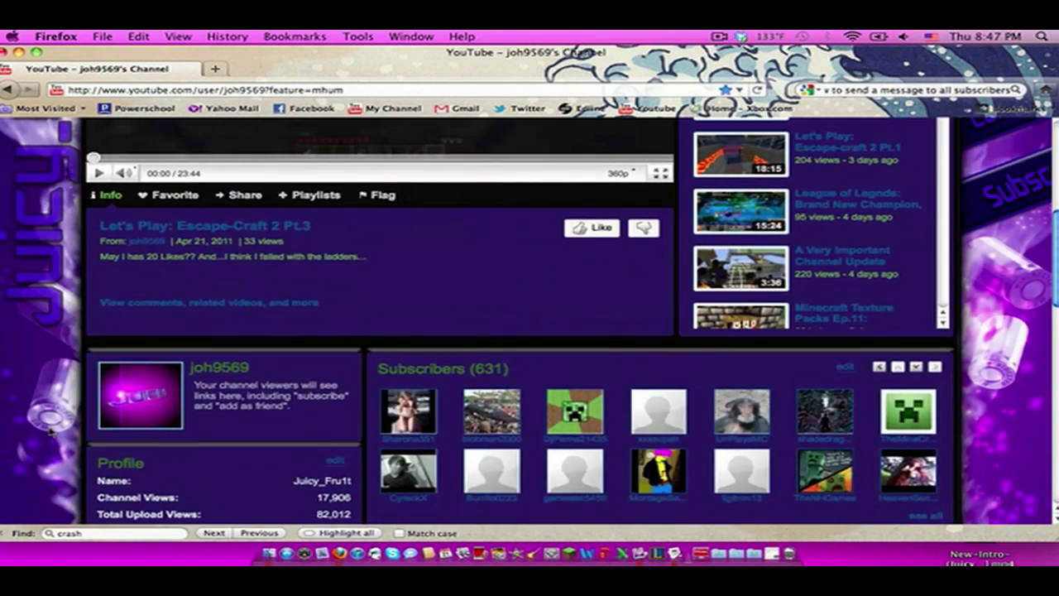
pyautogui.click(18, 52)
pyautogui.click(254, 196)
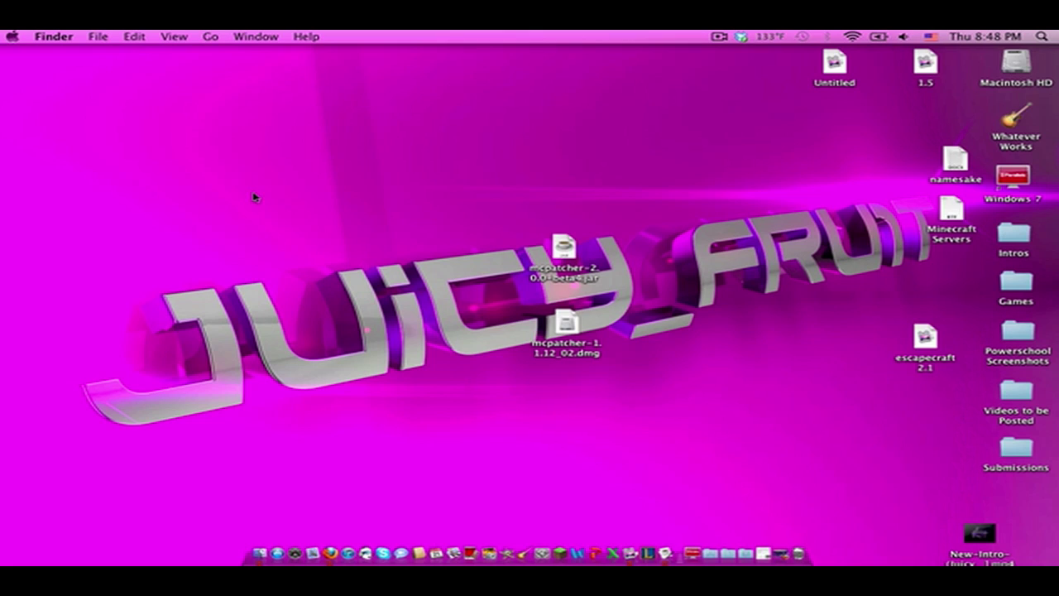
# - Pass over mcpatcher-1.1.12_02.dmg and launch mcpatcher-2.0.0-beta4.jar from the desktop
pyautogui.click(561, 331)
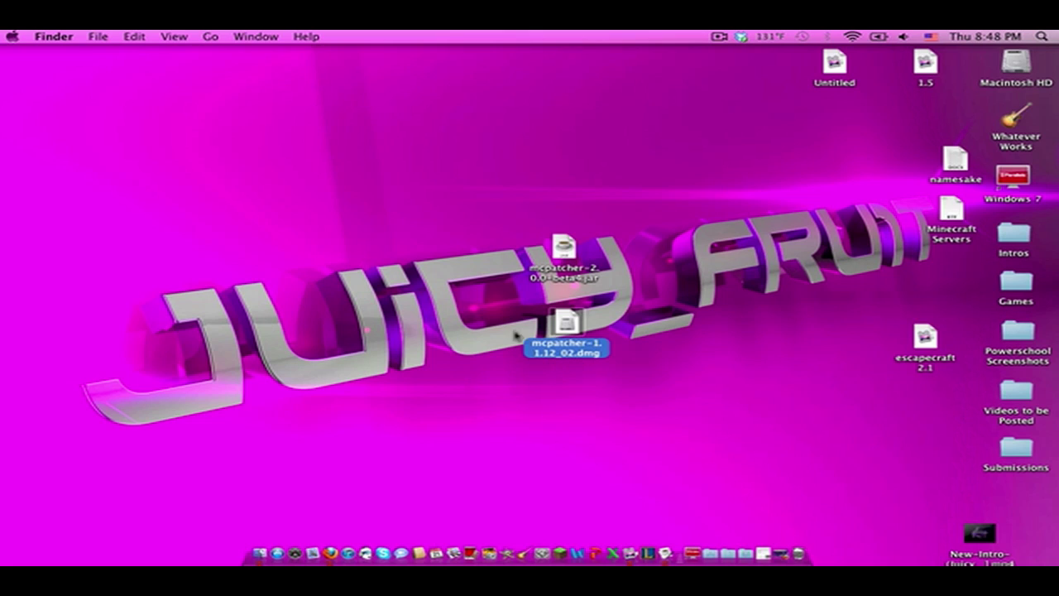
pyautogui.click(477, 324)
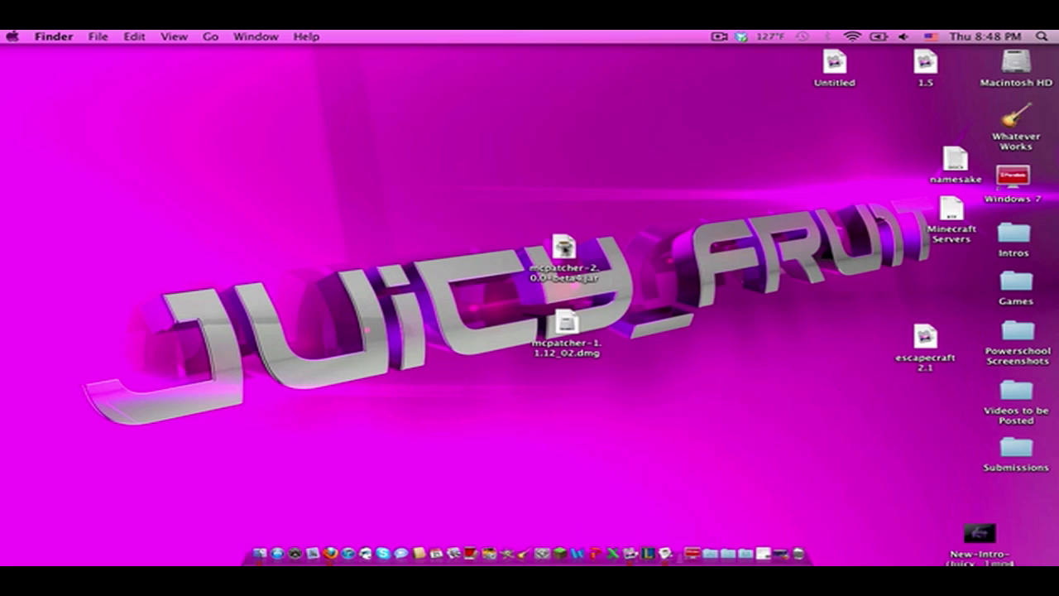
pyautogui.click(563, 247)
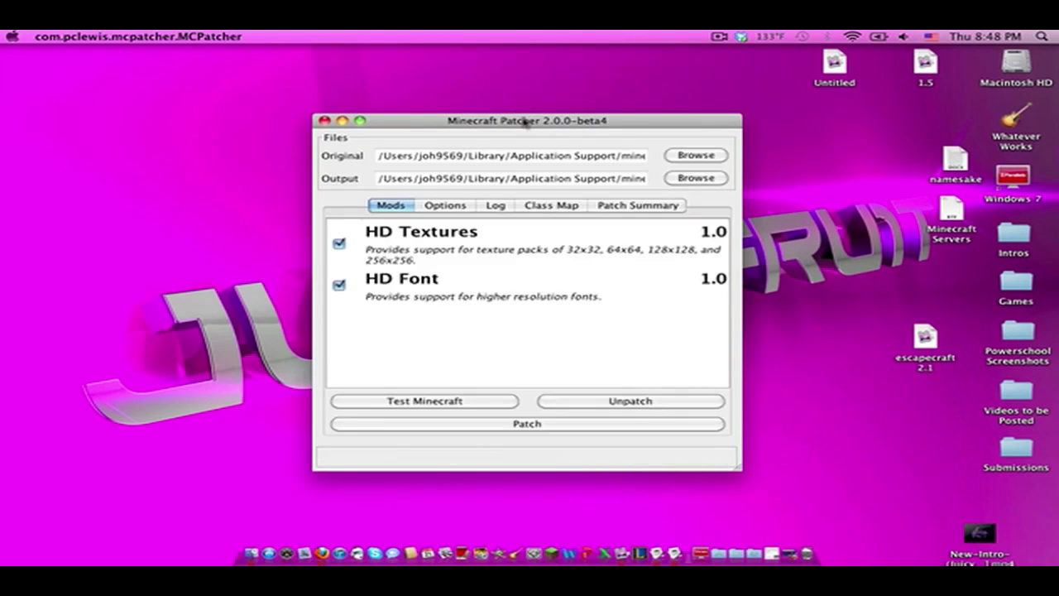
# - Review MCPatcher's Options, Log, Class Map and Patch Summary tabs
pyautogui.moveTo(525, 122); pyautogui.dragTo(544, 101)
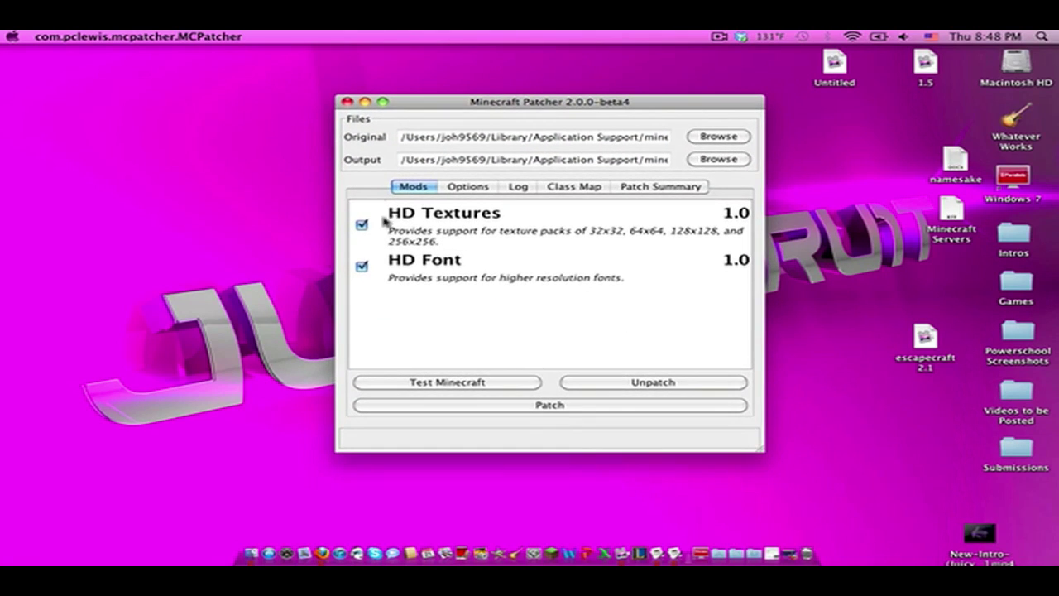
pyautogui.click(463, 189)
pyautogui.click(519, 187)
pyautogui.click(573, 190)
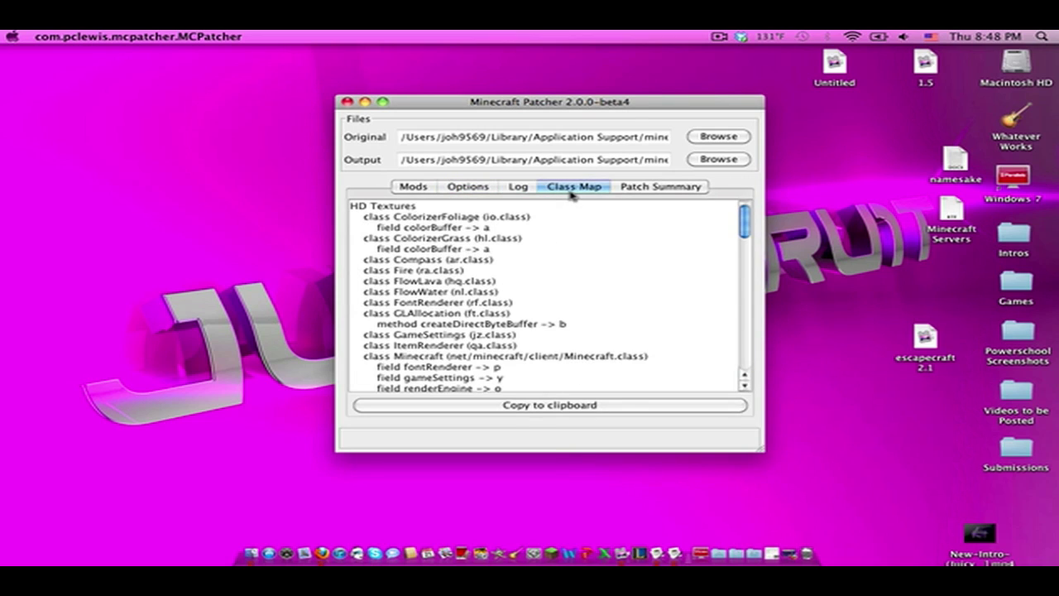
pyautogui.click(644, 189)
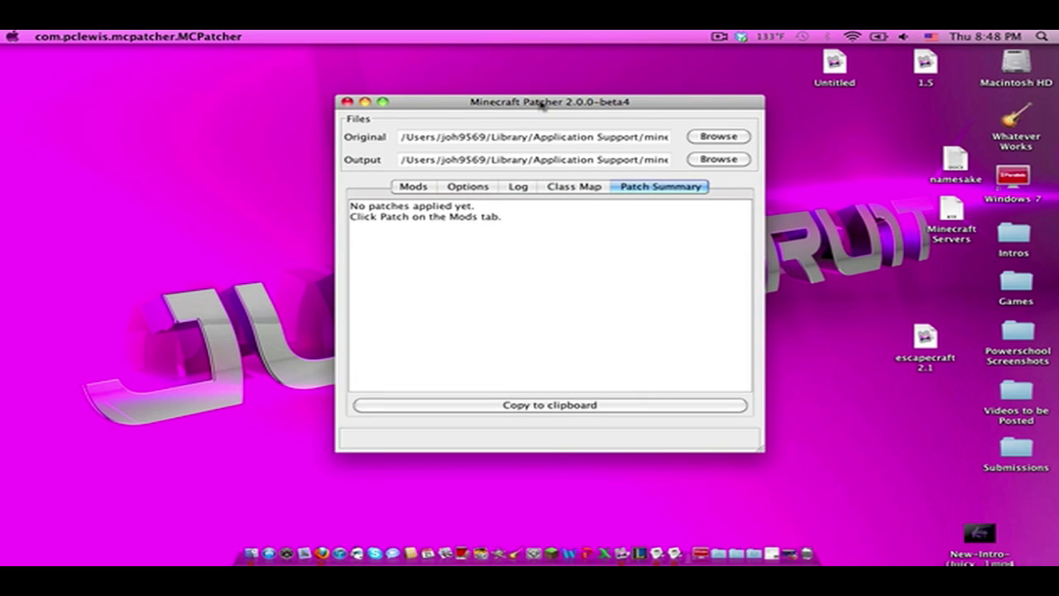
# - Back on the Mods list, patch Minecraft with HD Textures and HD Font
pyautogui.moveTo(540, 106)
pyautogui.mouseDown()
pyautogui.moveTo(531, 77)
pyautogui.moveTo(544, 101)
pyautogui.mouseUp()
pyautogui.click(419, 183)
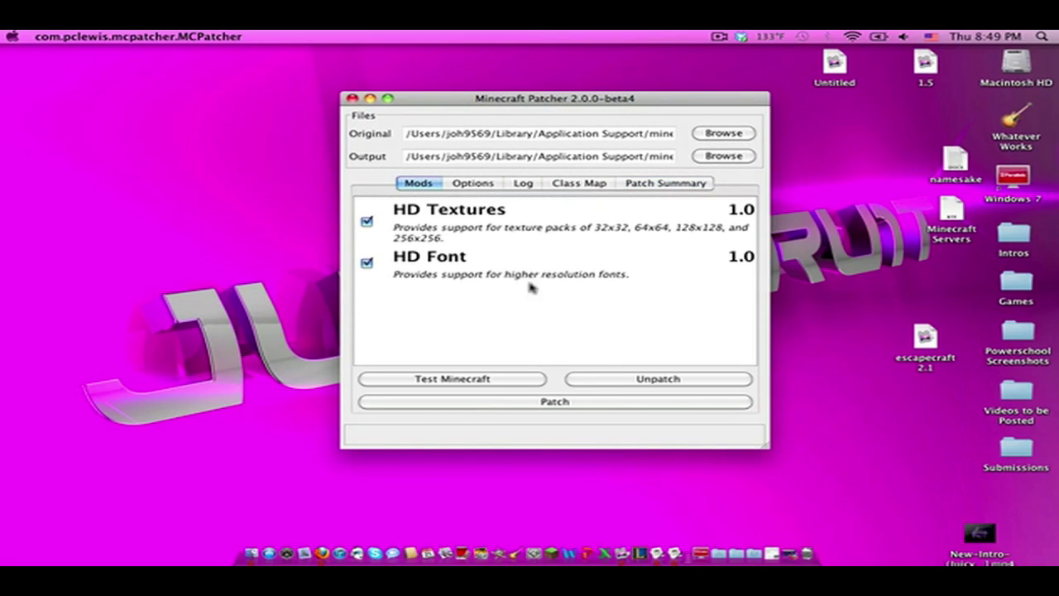
pyautogui.click(558, 402)
pyautogui.click(253, 559)
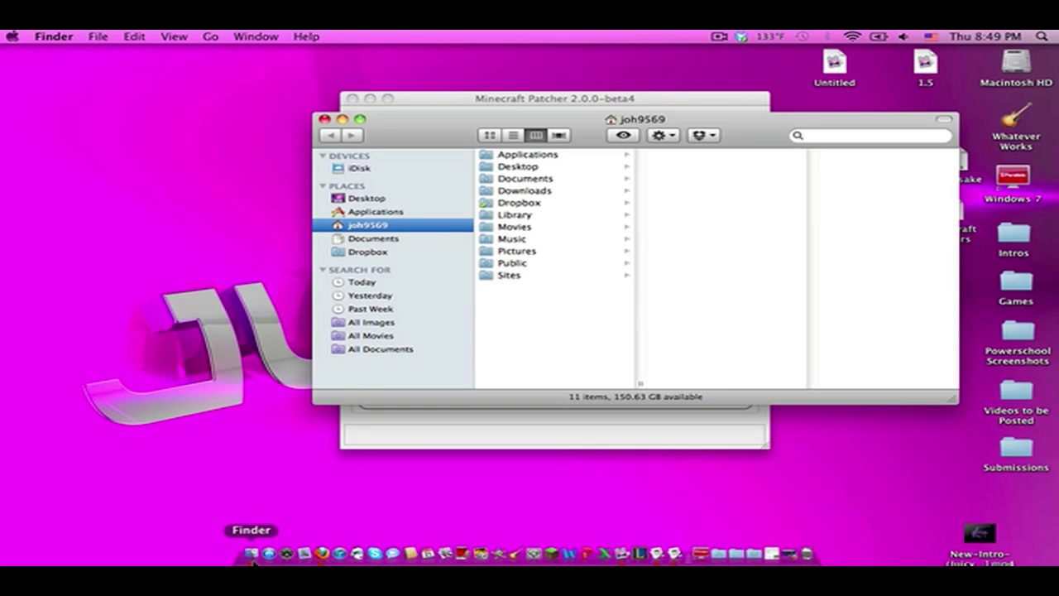
pyautogui.click(545, 215)
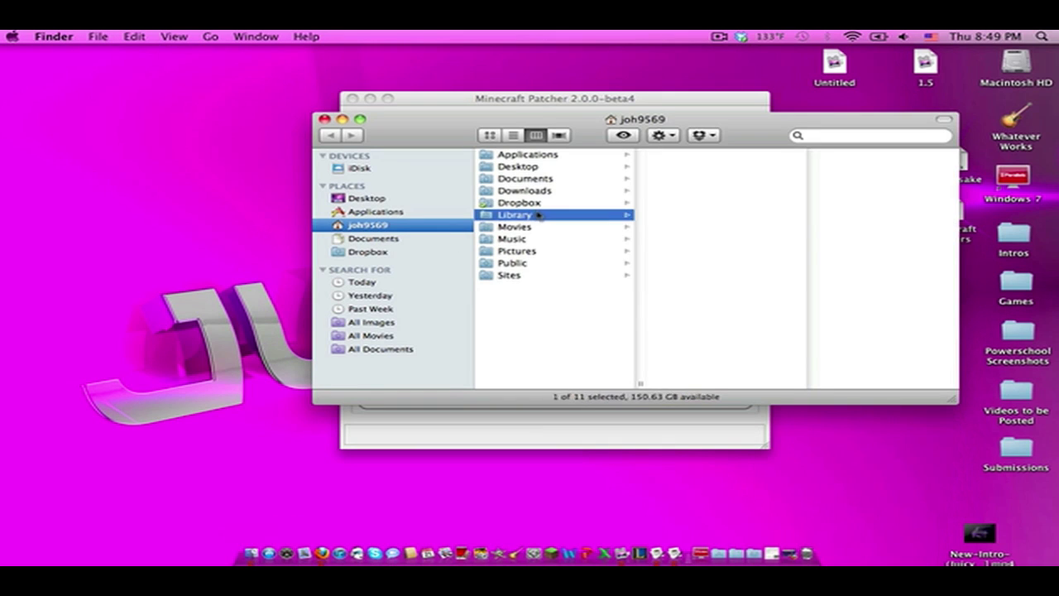
pyautogui.click(720, 168)
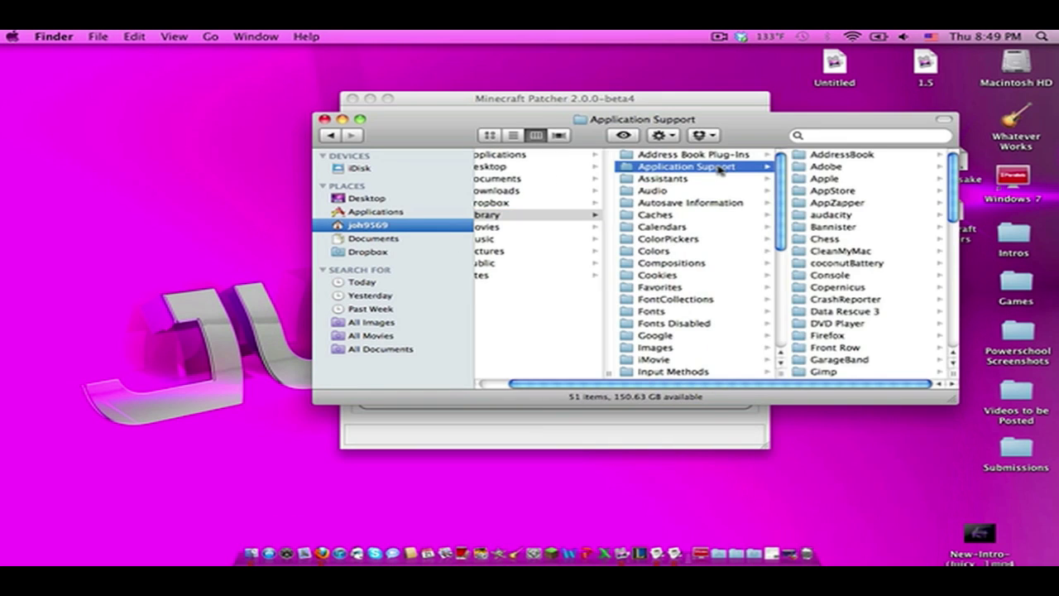
pyautogui.scroll(-3, 897, 256)
pyautogui.scroll(-5, 894, 282)
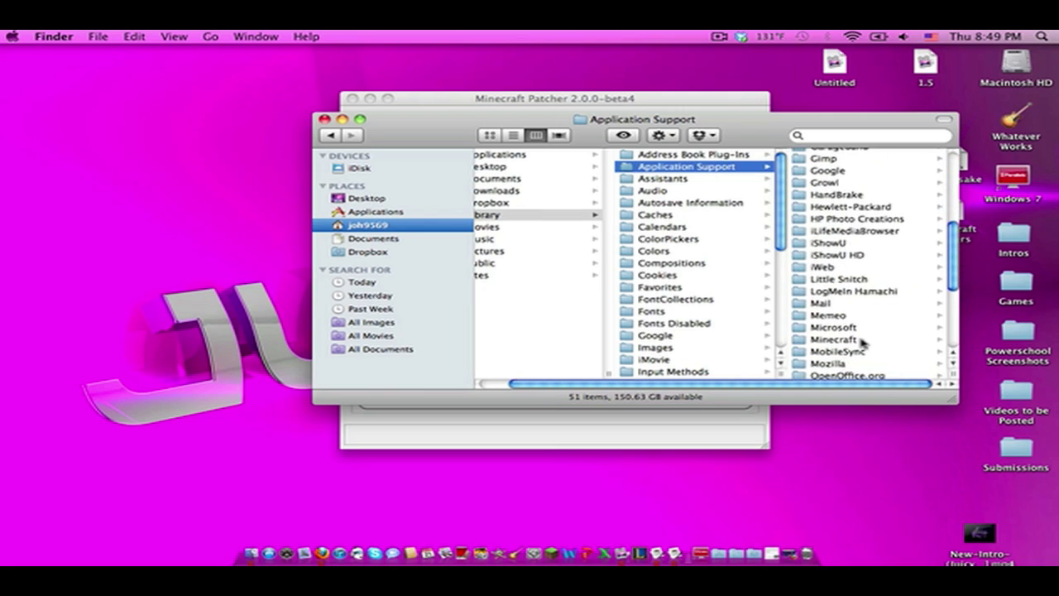
pyautogui.click(858, 342)
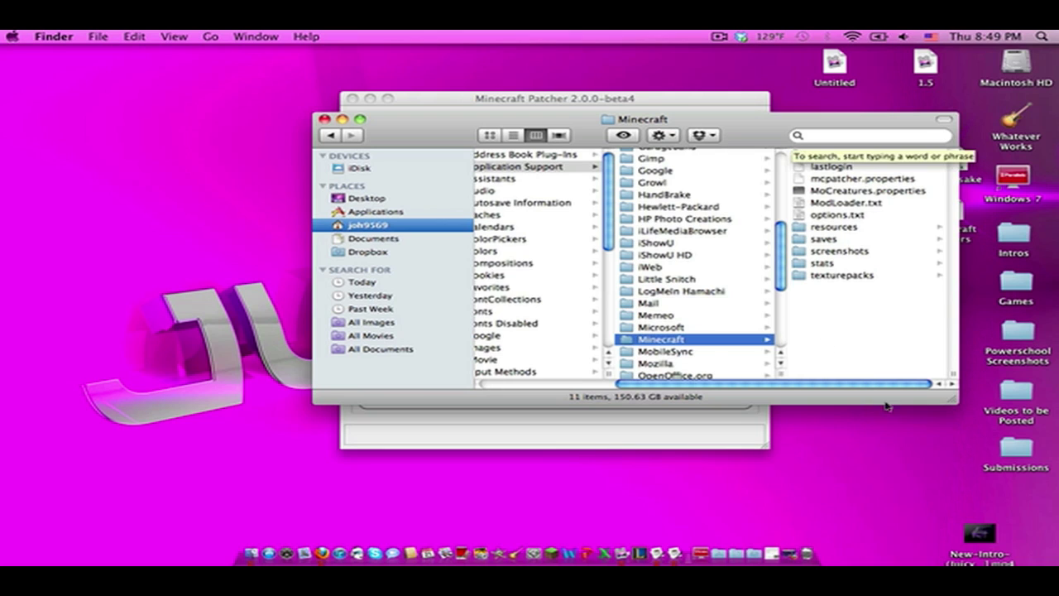
pyautogui.click(865, 156)
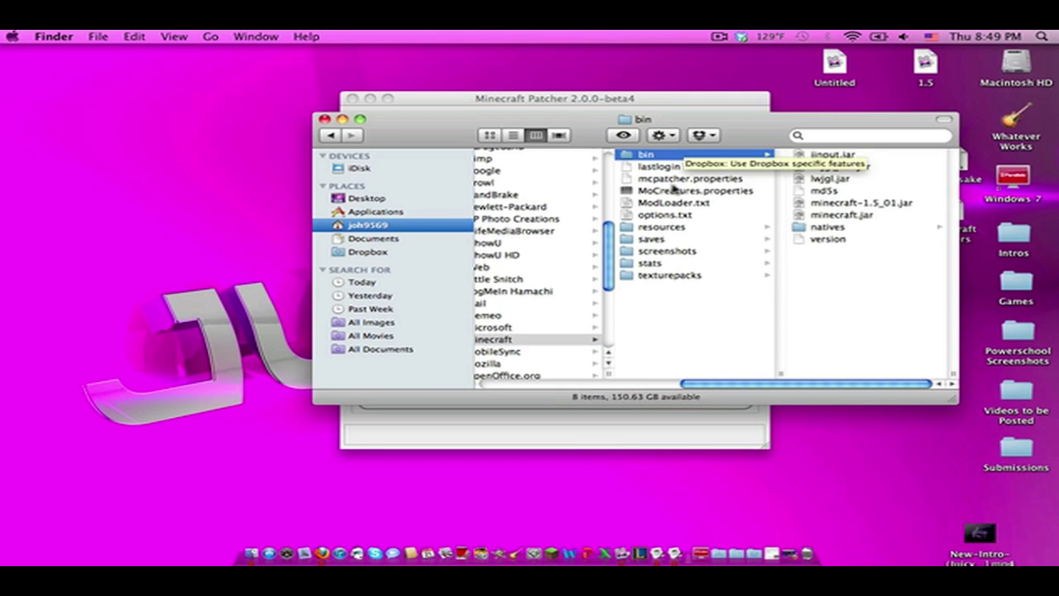
pyautogui.click(651, 239)
pyautogui.hotkey('shift', 'Up')
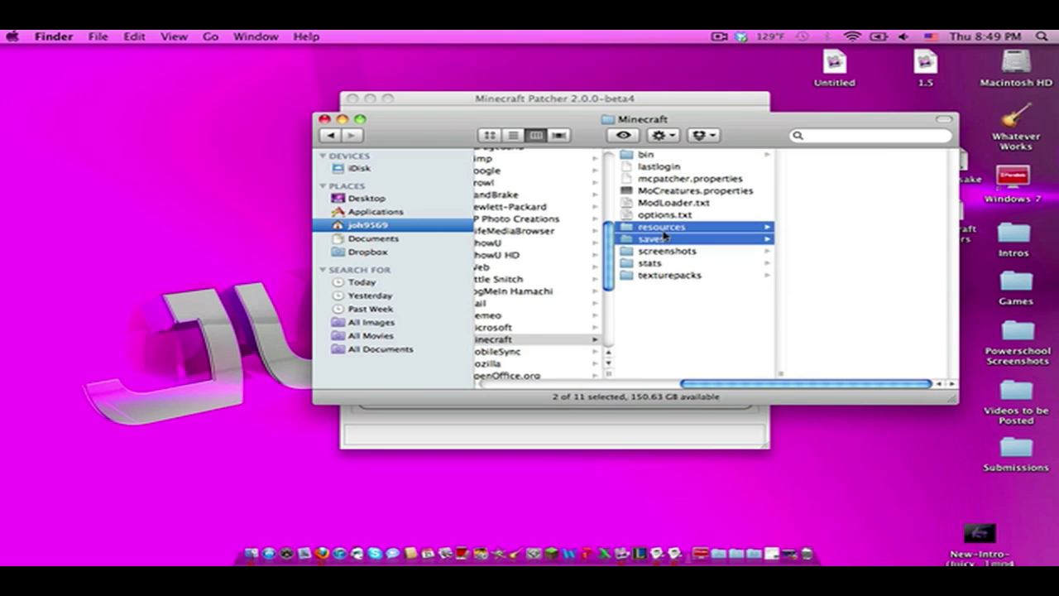
pyautogui.click(672, 296)
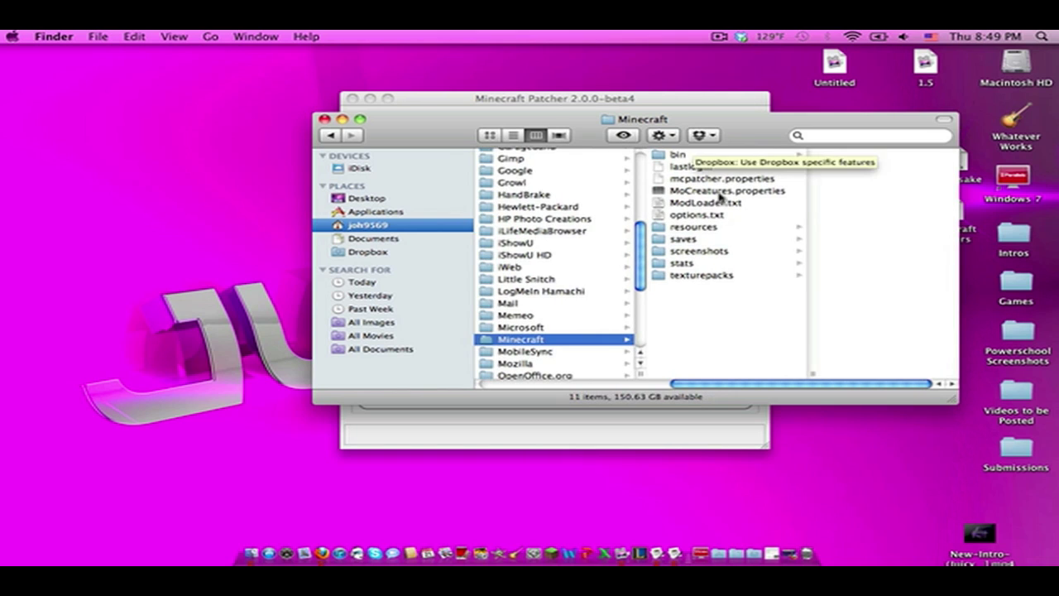
pyautogui.click(701, 276)
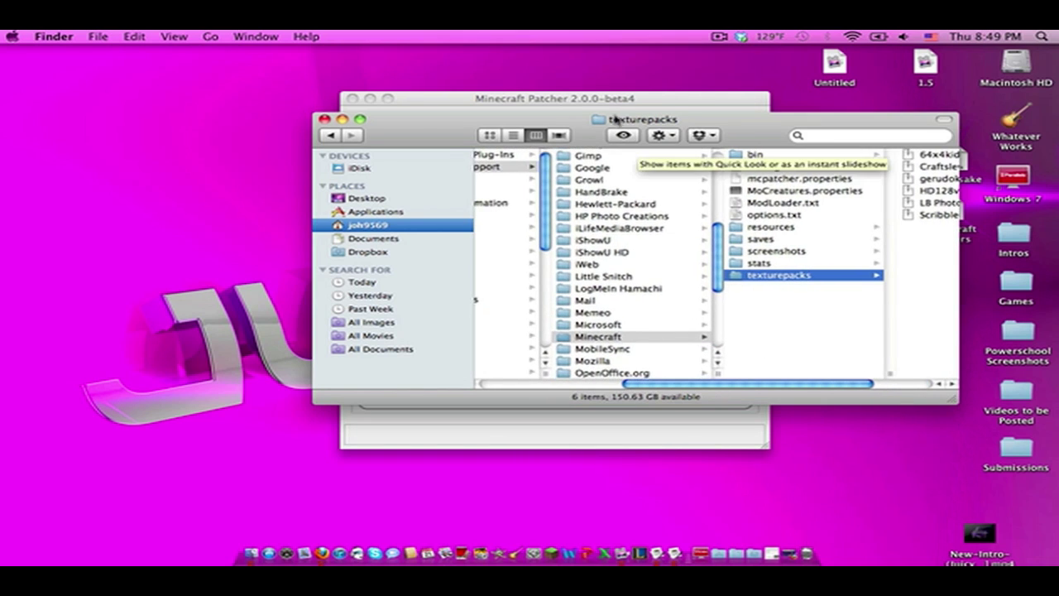
pyautogui.click(607, 100)
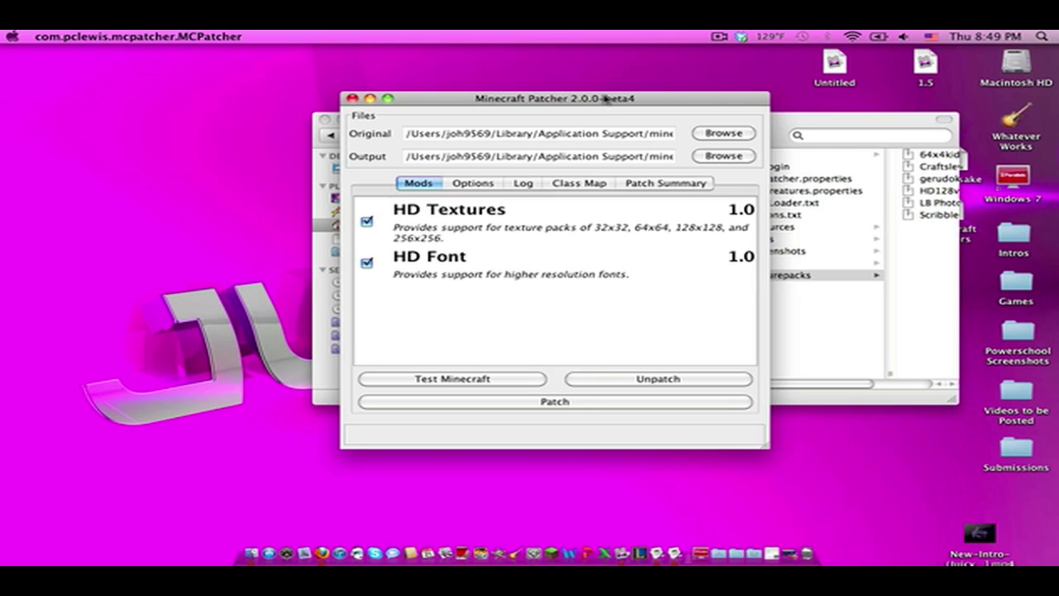
pyautogui.click(818, 121)
pyautogui.hscroll(-3, 592, 323)
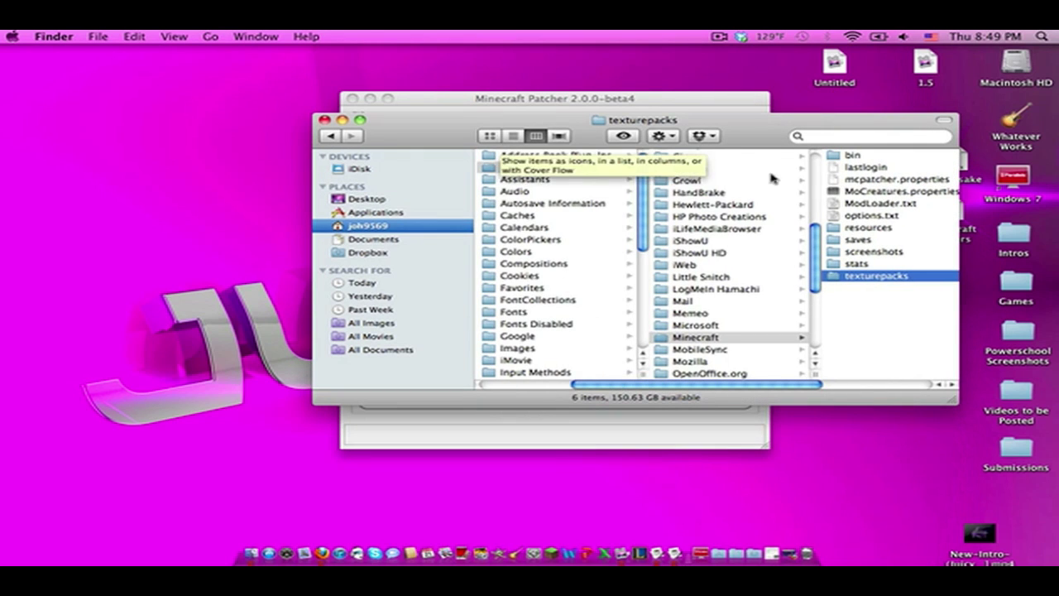
pyautogui.click(819, 276)
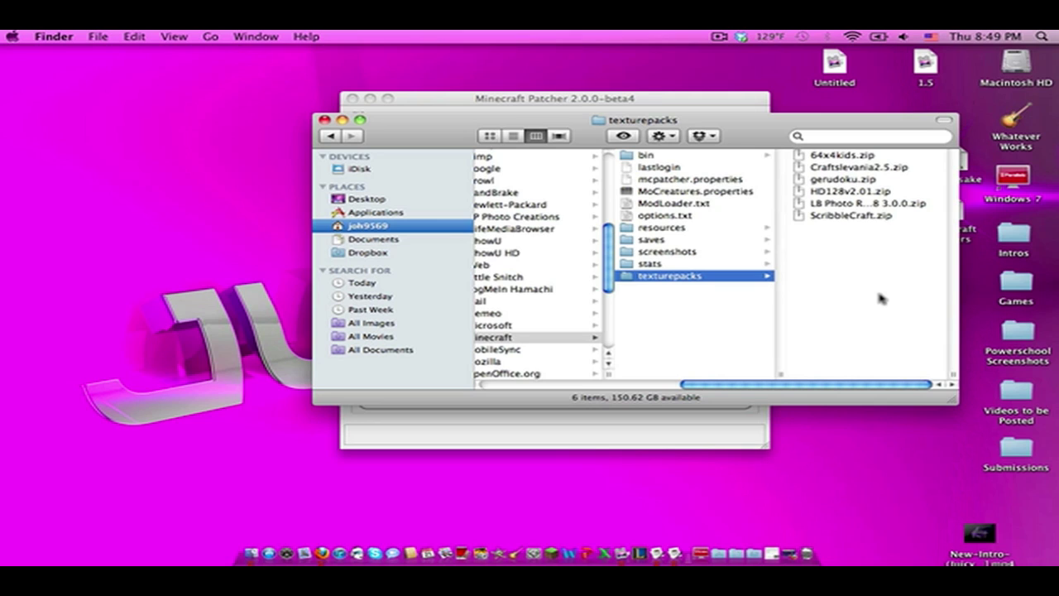
pyautogui.moveTo(881, 298); pyautogui.dragTo(867, 124)
pyautogui.click(857, 247)
pyautogui.moveTo(700, 123); pyautogui.dragTo(587, 118)
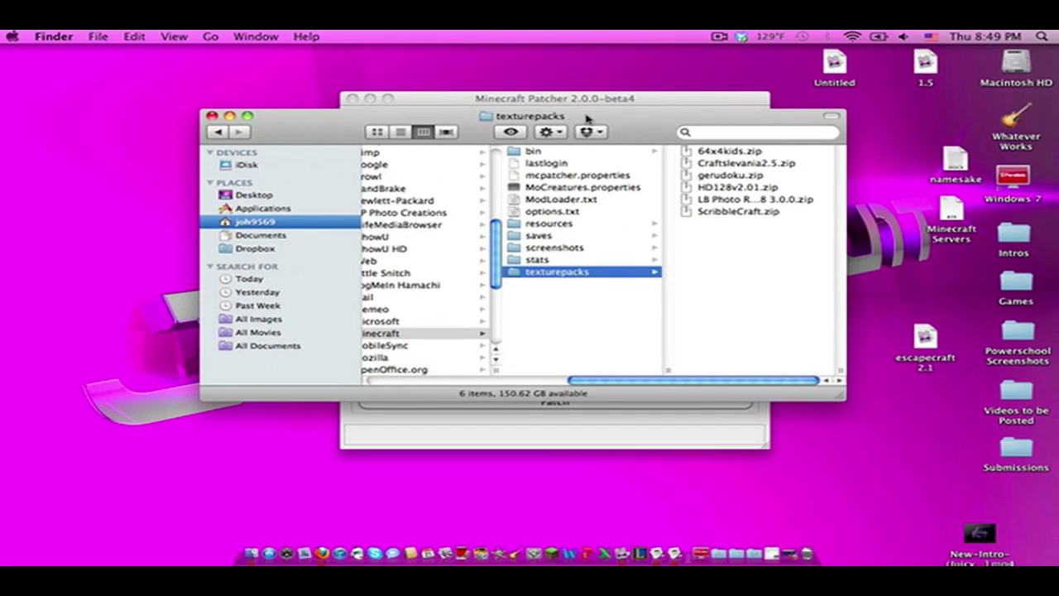
pyautogui.click(211, 116)
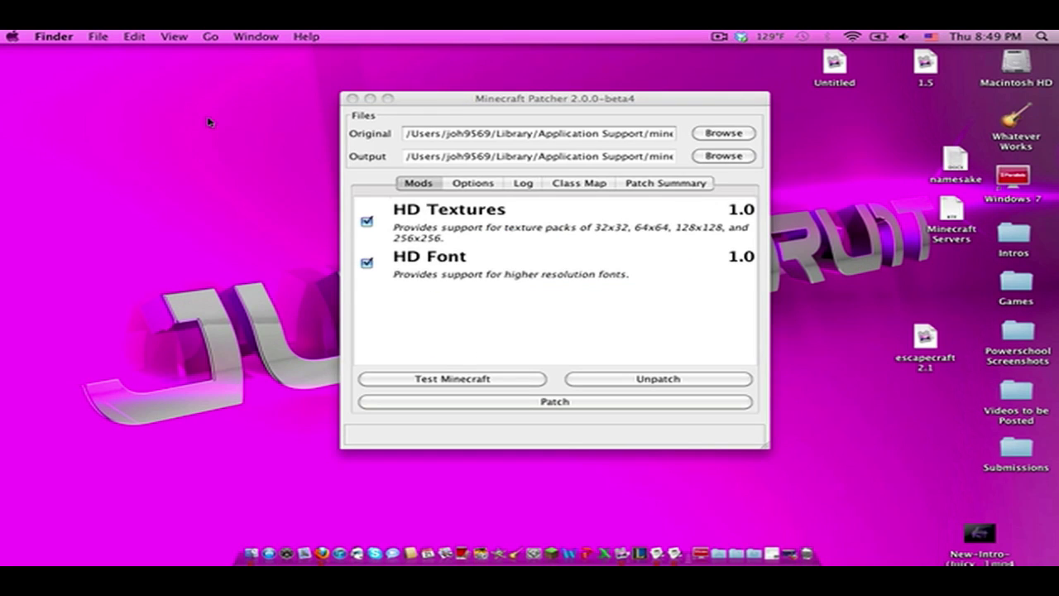
pyautogui.click(459, 110)
pyautogui.click(353, 99)
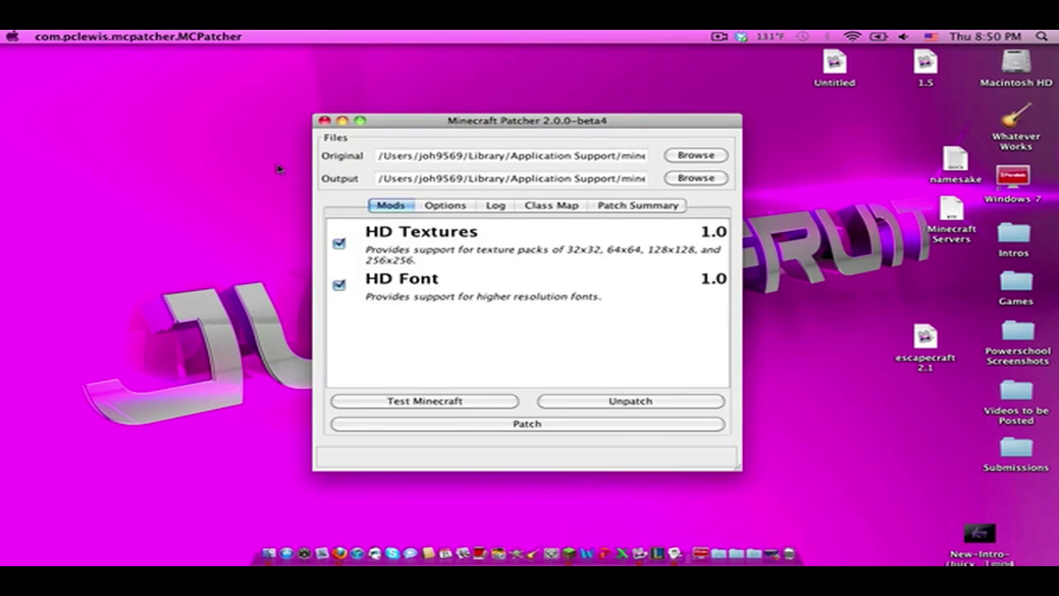
# - Close MCPatcher, launch Minecraft, maximize the launcher and log in to reach the Beta 1.5_01 menu
pyautogui.click(324, 121)
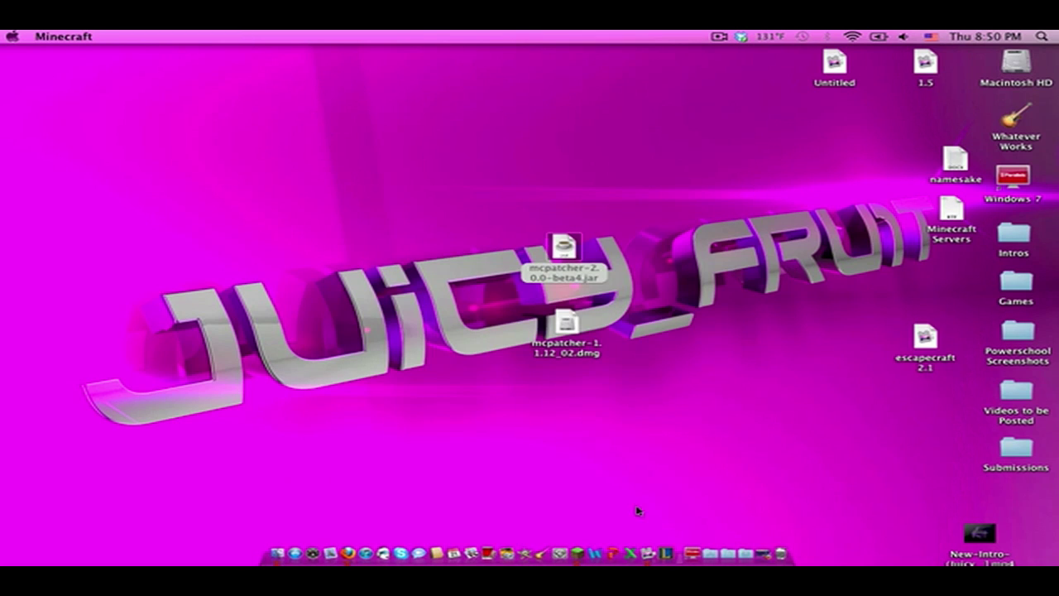
pyautogui.click(577, 553)
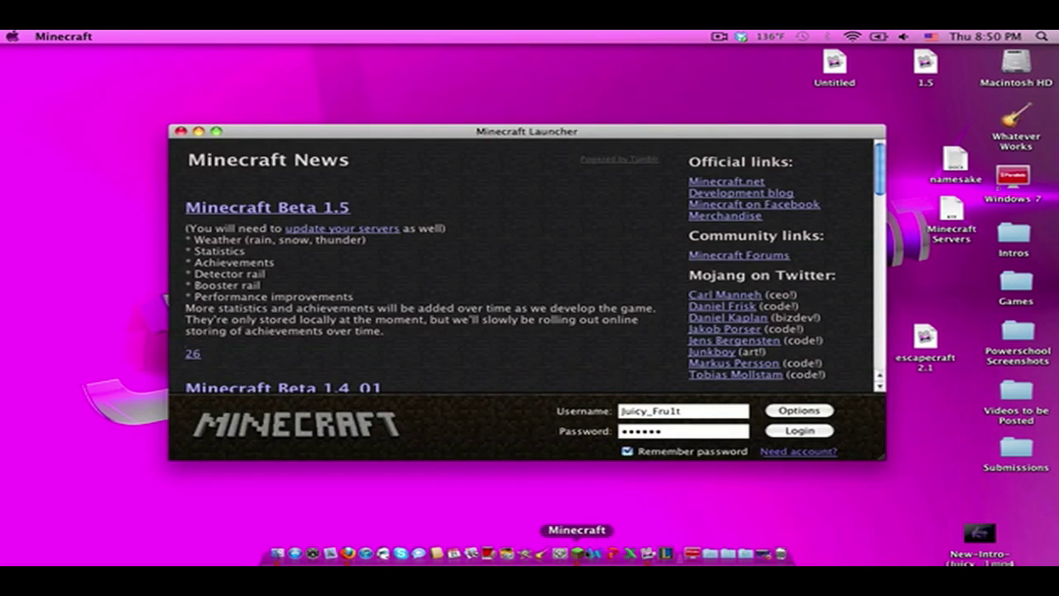
pyautogui.moveTo(458, 132); pyautogui.dragTo(444, 118)
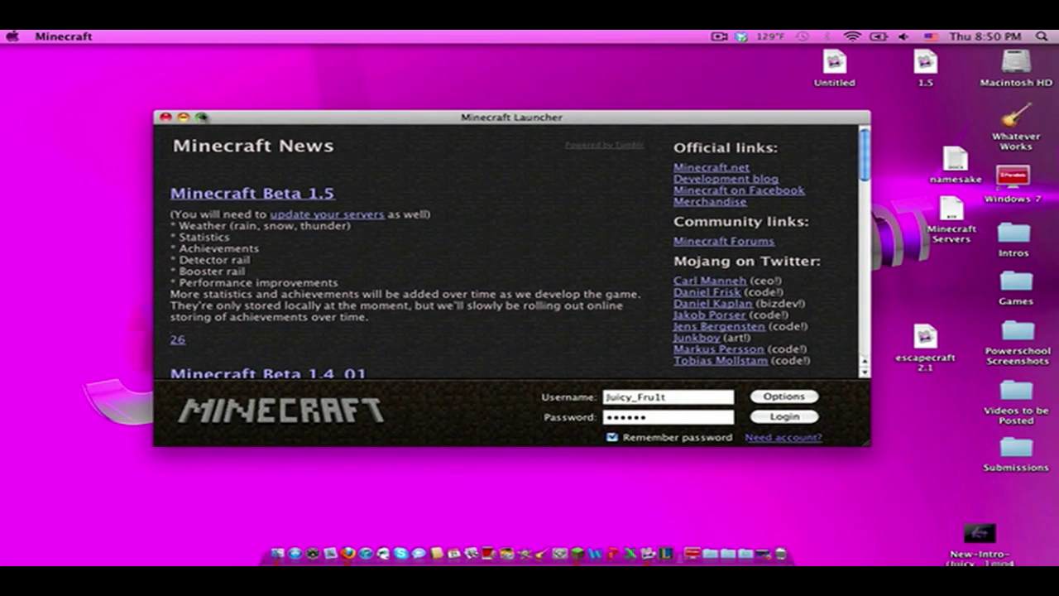
pyautogui.click(201, 117)
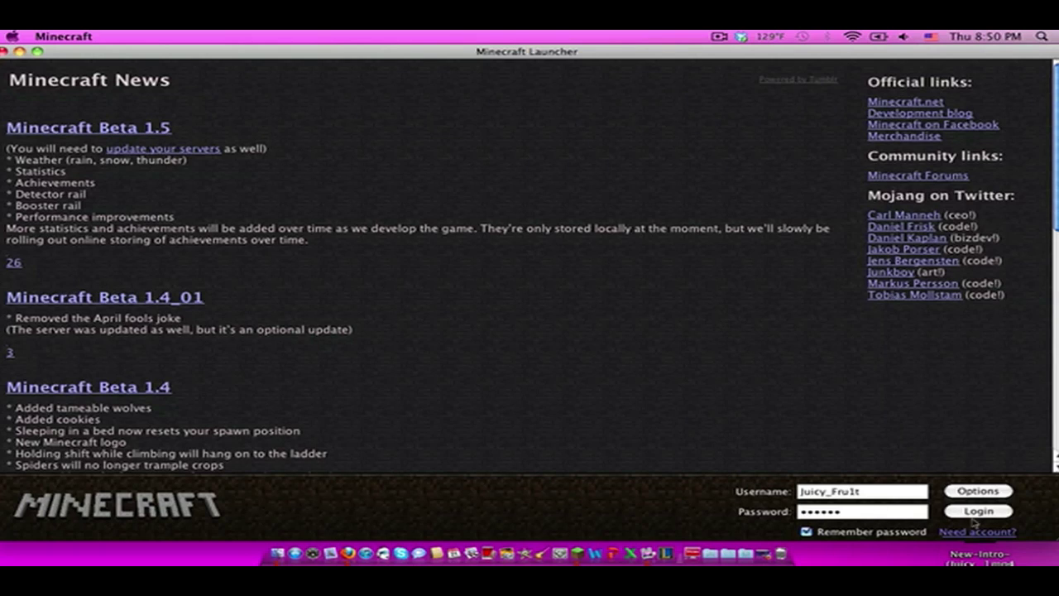
pyautogui.click(1005, 513)
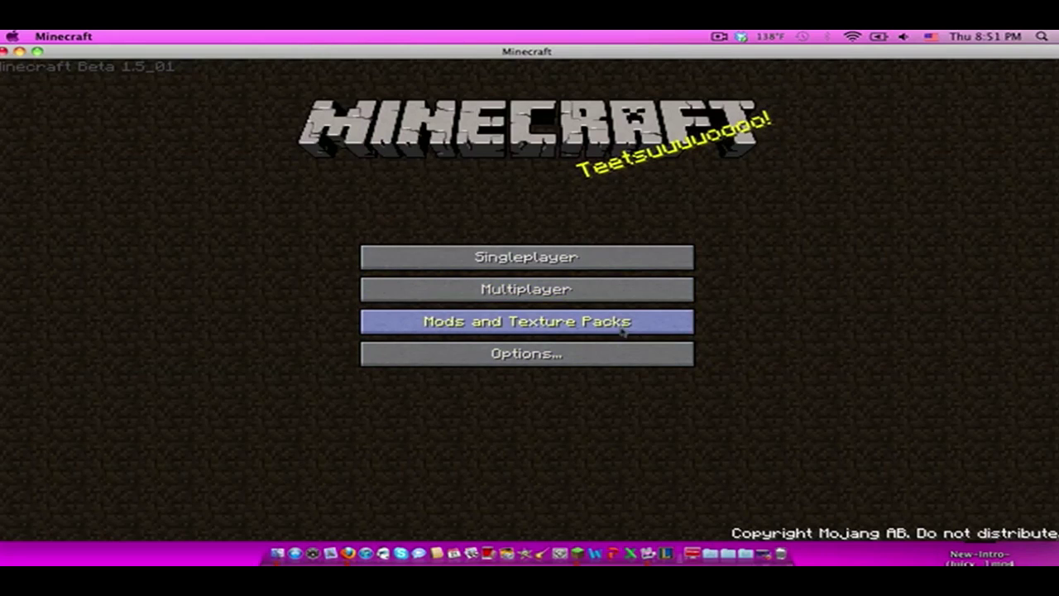
# - Open Mods and Texture Packs to list Default plus the six zip texture packs
pyautogui.click(545, 325)
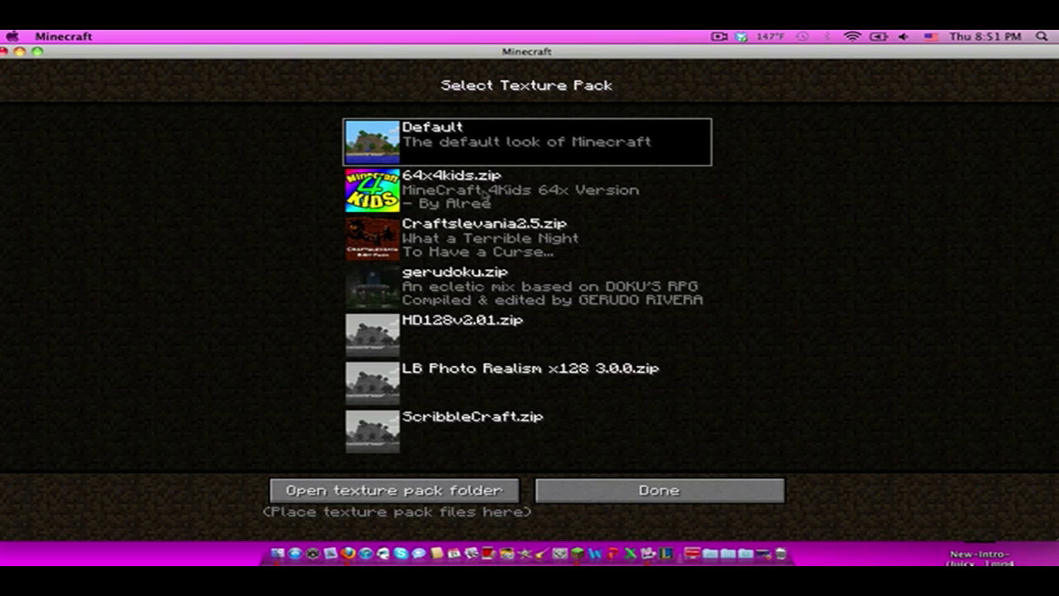
# - Apply the 64x4kids.zip texture pack, then switch to gerudoku.zip
pyautogui.click(487, 195)
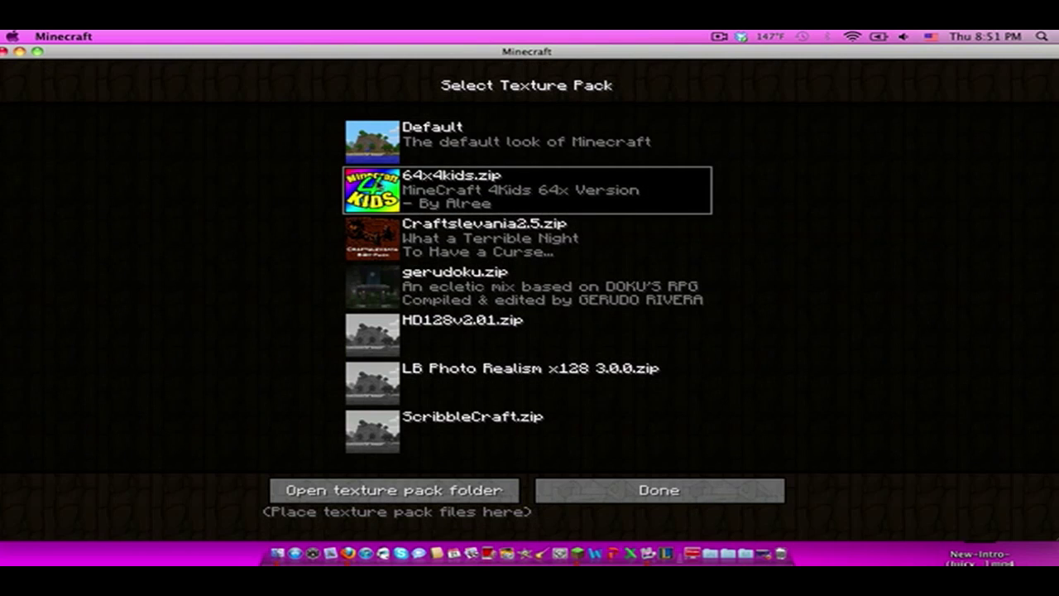
pyautogui.click(598, 494)
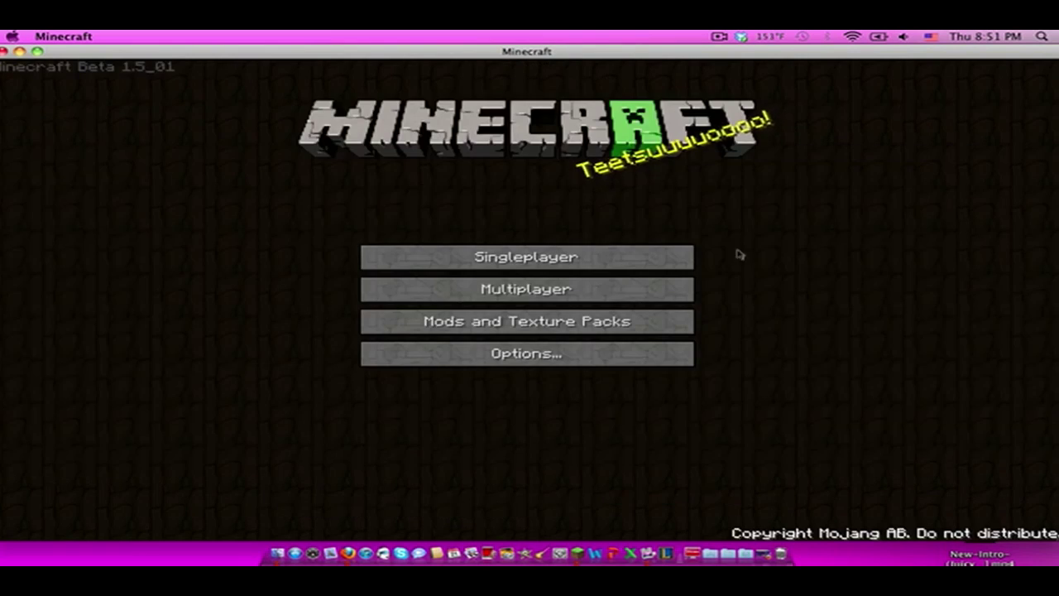
pyautogui.click(523, 324)
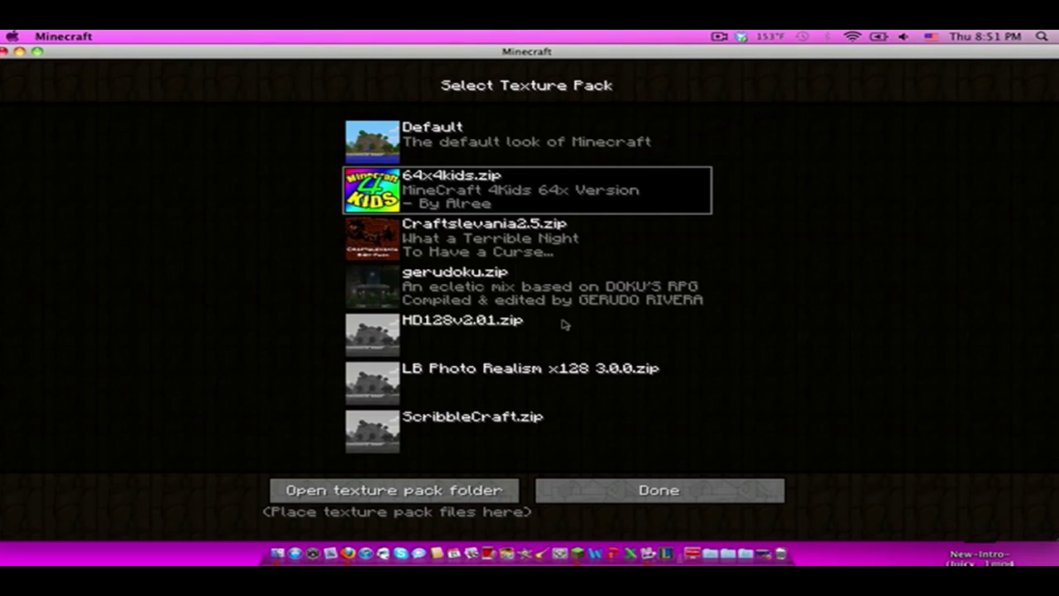
pyautogui.click(530, 284)
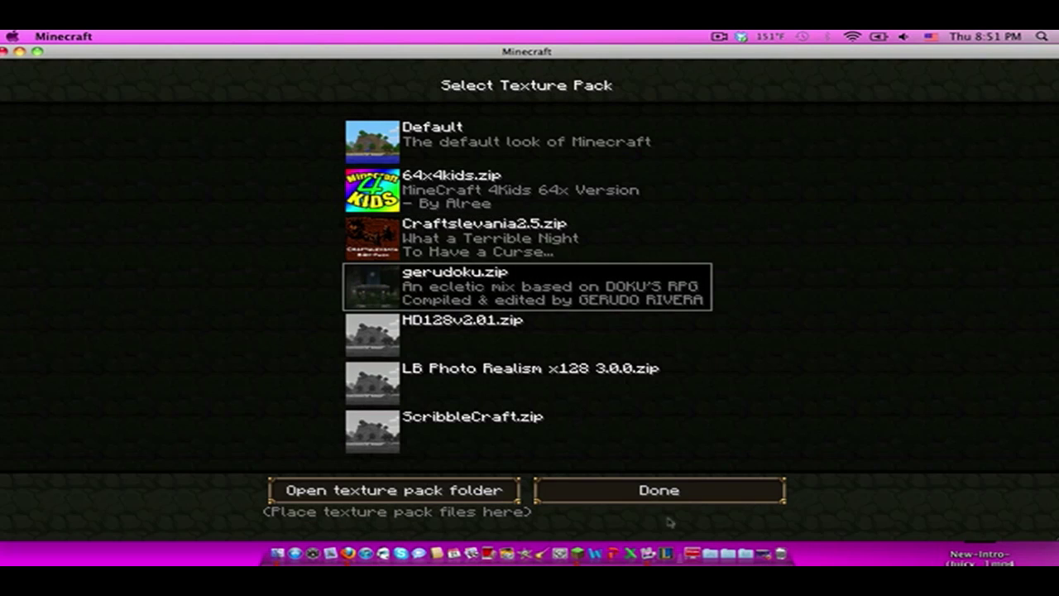
pyautogui.click(651, 500)
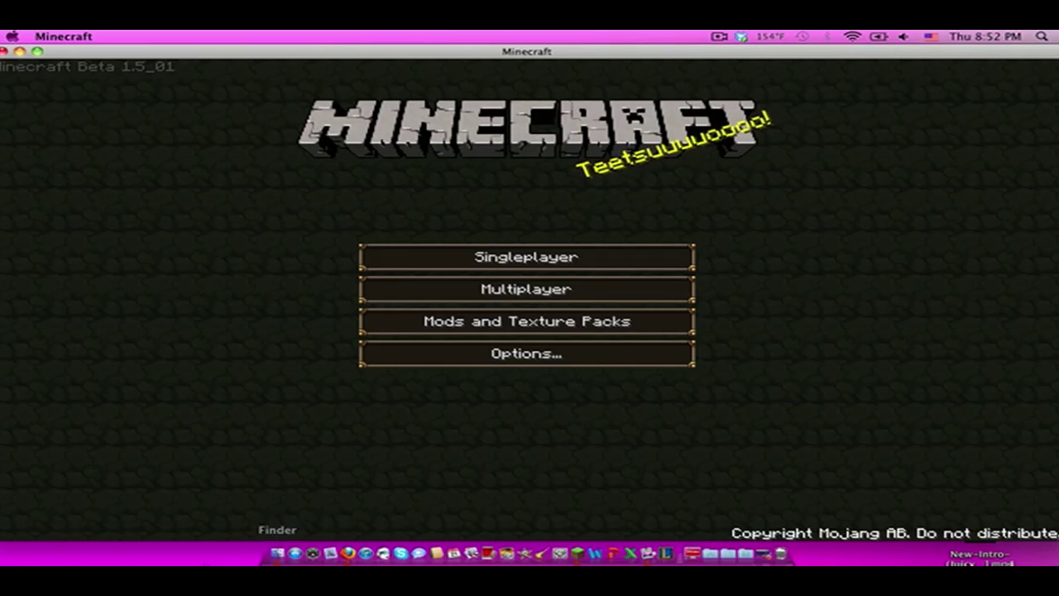
# - Quit Minecraft and select, then deselect, the two mcpatcher files on the desktop
pyautogui.click(4, 52)
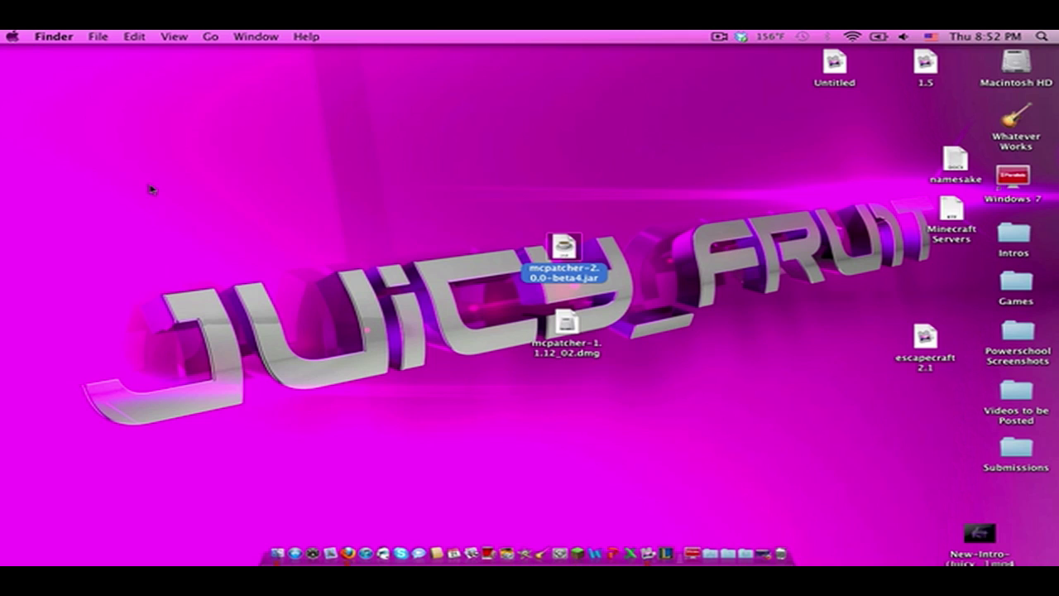
pyautogui.moveTo(151, 187); pyautogui.dragTo(843, 380)
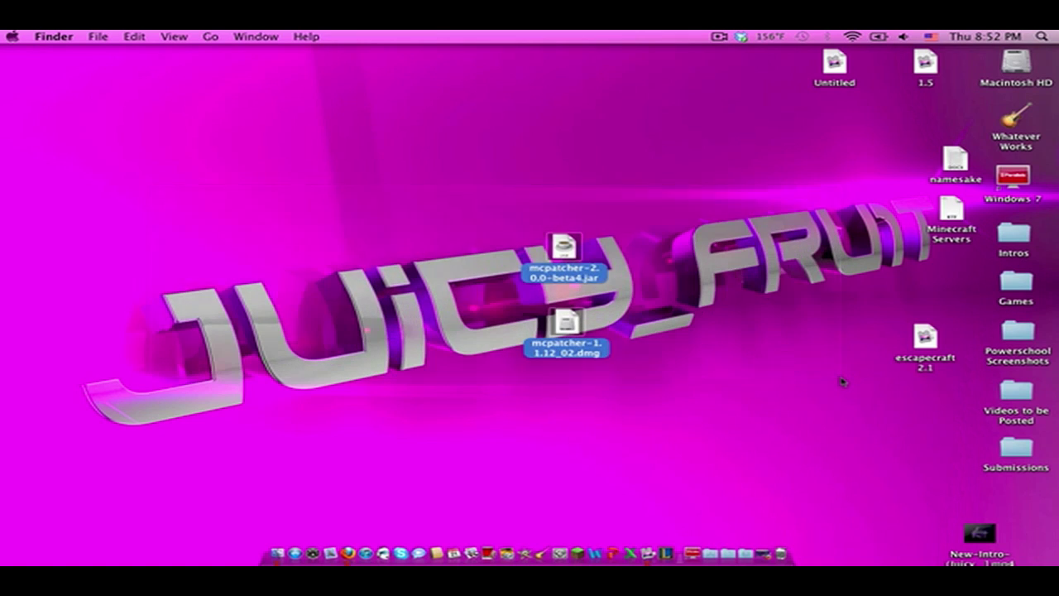
pyautogui.click(843, 381)
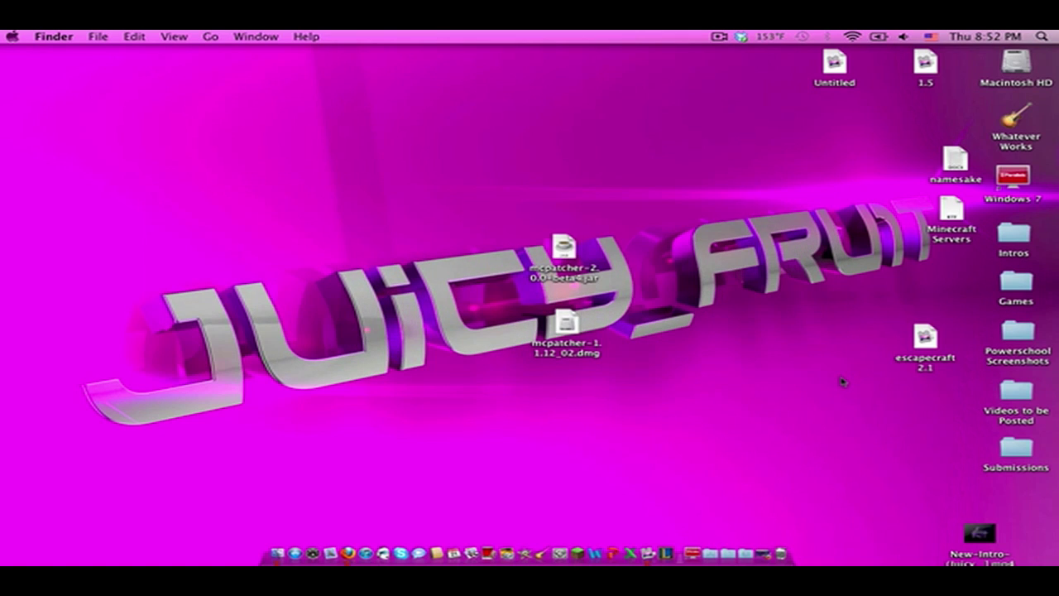
# - Return to the Juicy_Fru1t YouTube channel in Firefox, scrolled back to the top
pyautogui.click(766, 559)
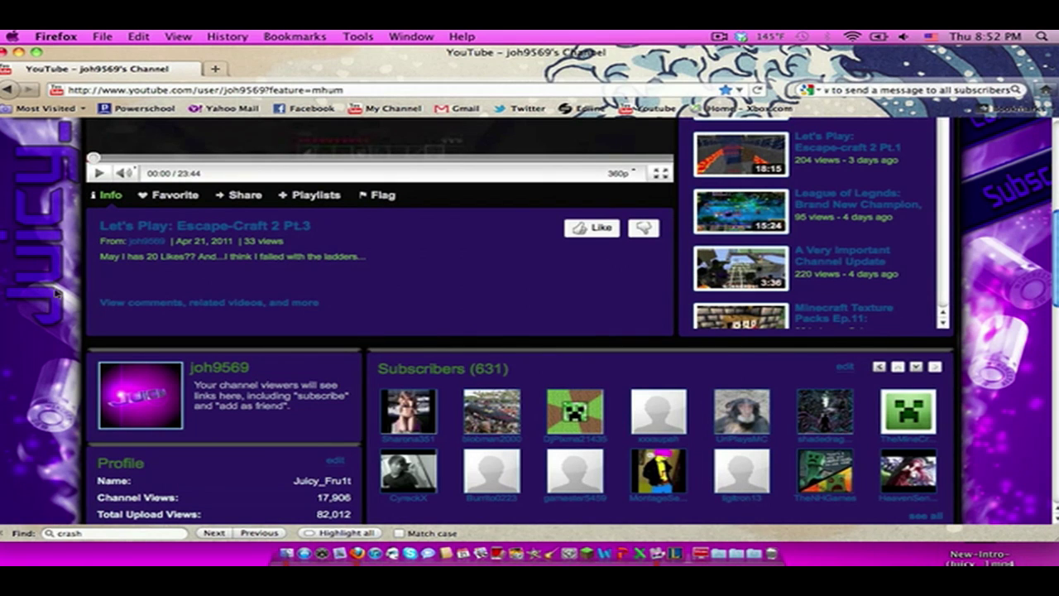
pyautogui.scroll(-10, 50, 314)
pyautogui.scroll(10, 25, 342)
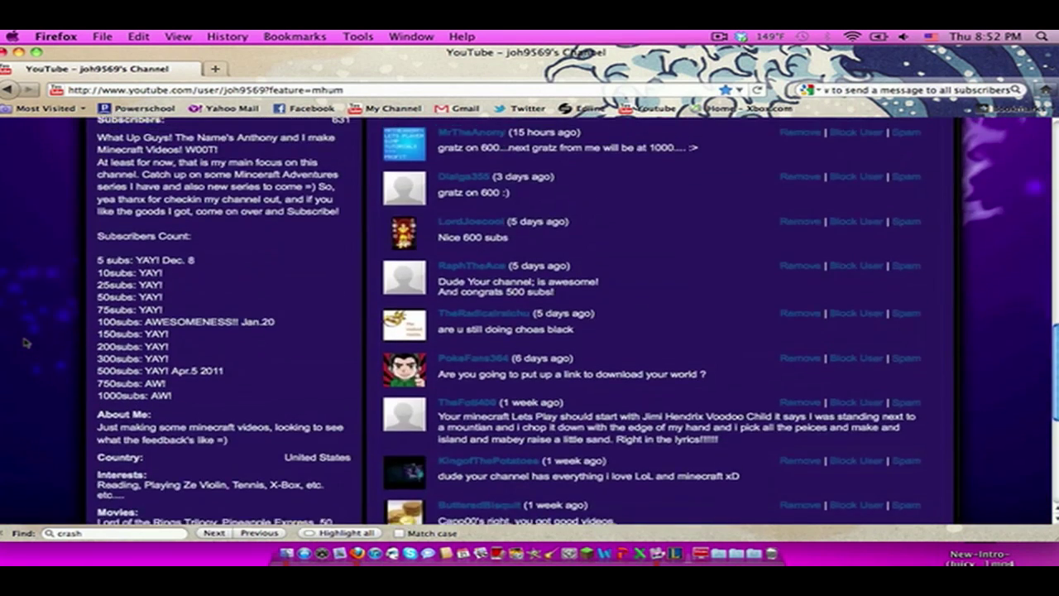
pyautogui.scroll(2, 27, 343)
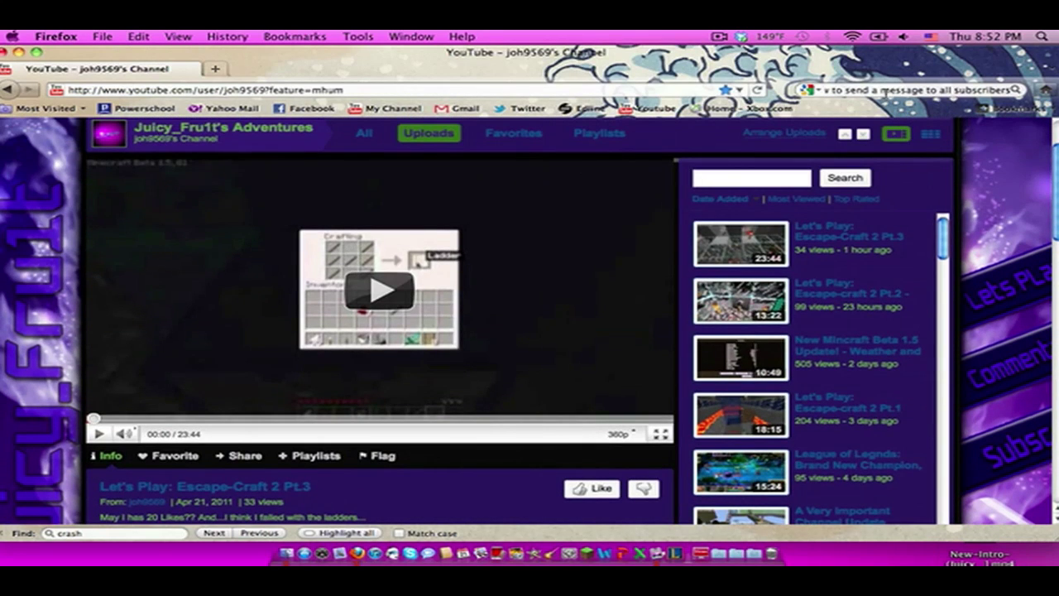
pyautogui.click(886, 93)
pyautogui.press('BackSpace')
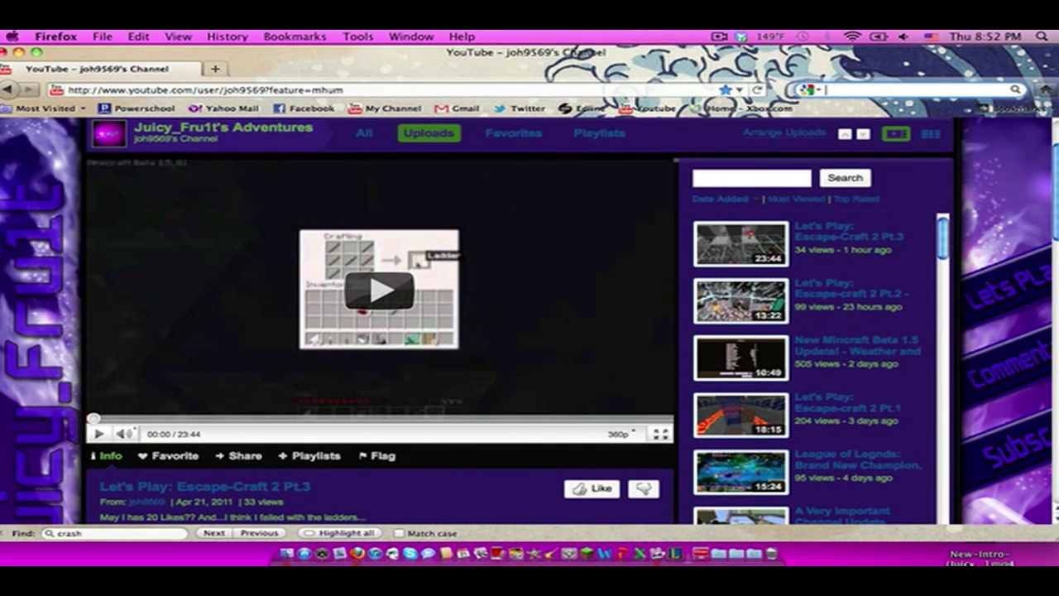
pyautogui.write('facebook')
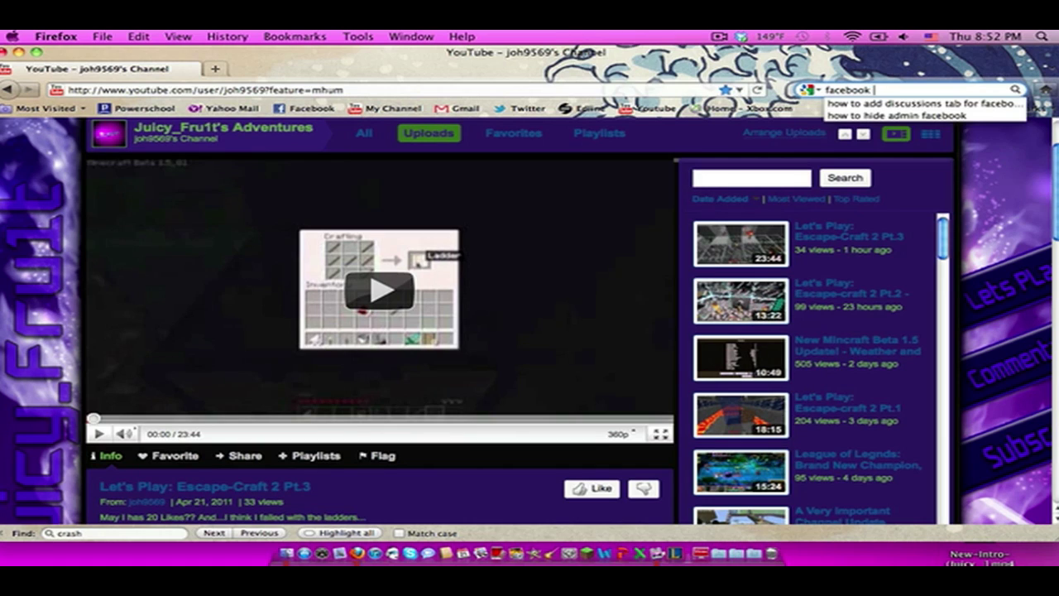
pyautogui.write(' juicy_')
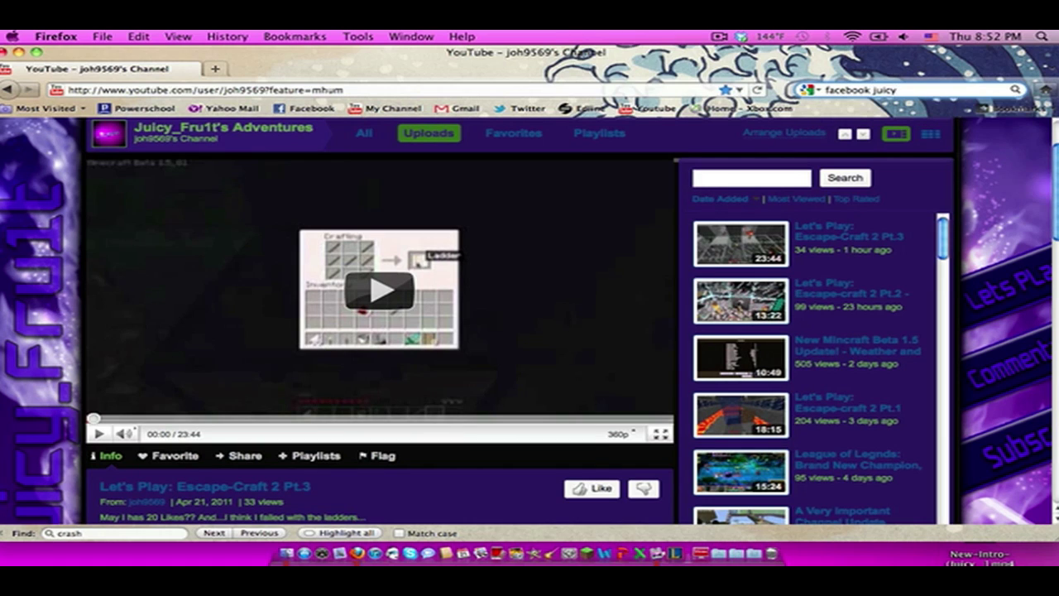
pyautogui.write('fru1t')
pyautogui.press('Return')
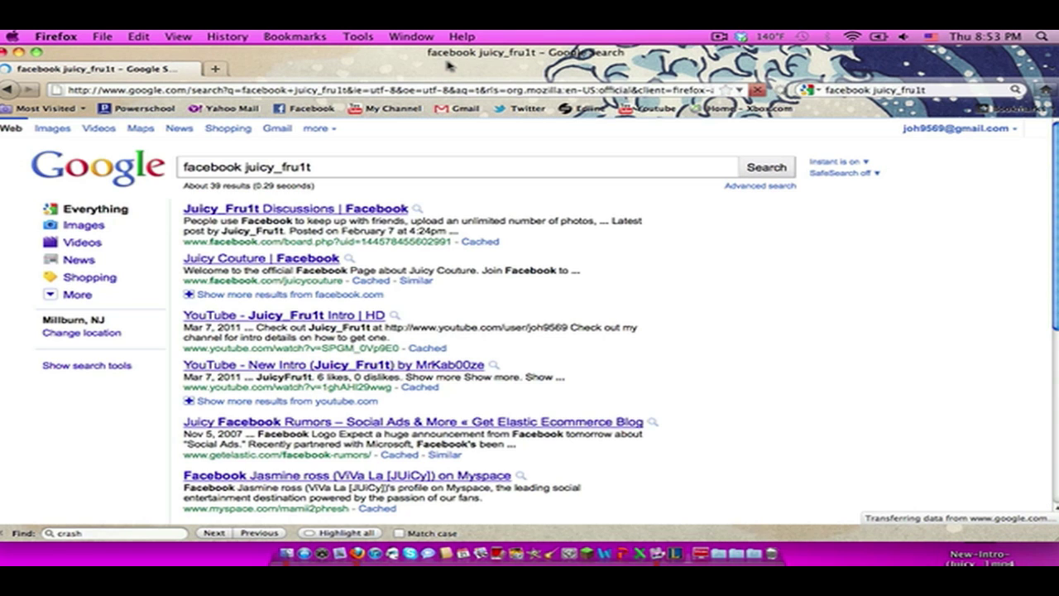
# - Open the Juicy_Fru1t Discussions | Facebook search result
pyautogui.click(341, 212)
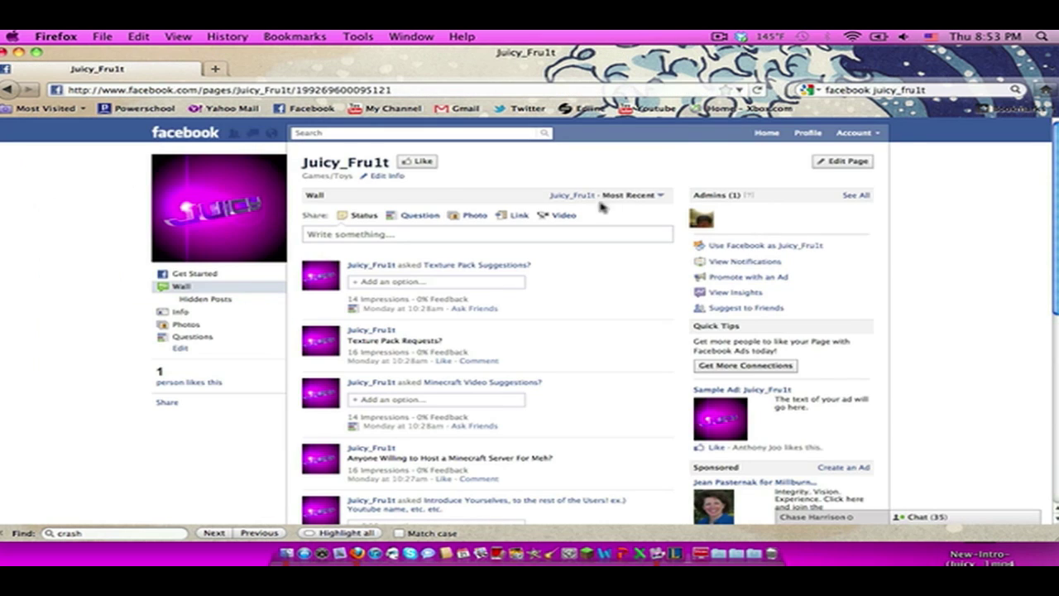
pyautogui.moveTo(297, 159); pyautogui.dragTo(339, 164)
pyautogui.click(339, 163)
# - Scroll through the Juicy_Fru1t wall's question posts, ending back near the top
pyautogui.scroll(-3, 43, 289)
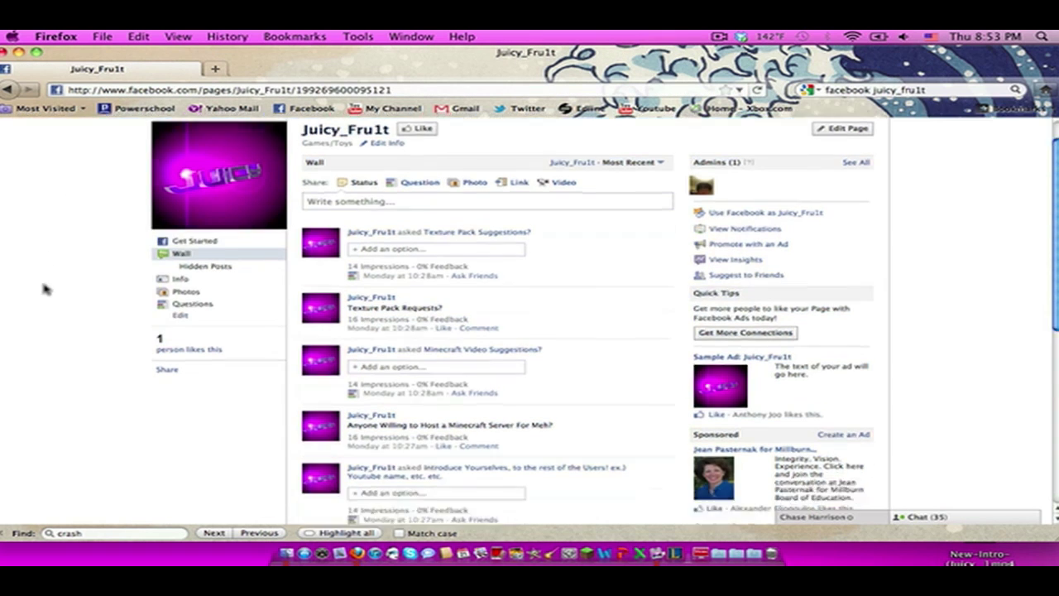
pyautogui.scroll(3, 113, 277)
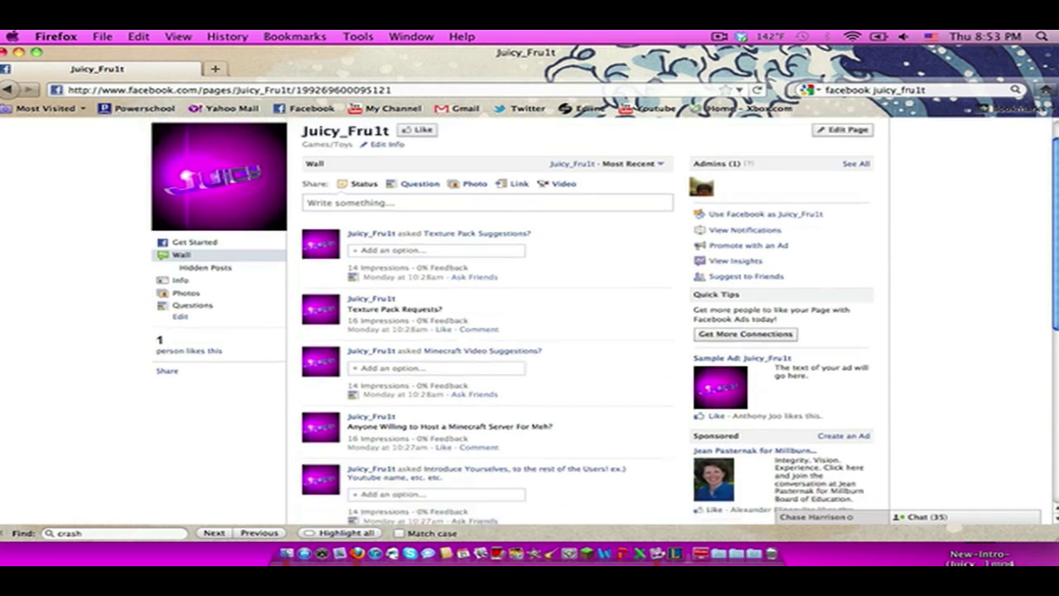
pyautogui.scroll(-10, 530, 318)
pyautogui.scroll(10, 529, 319)
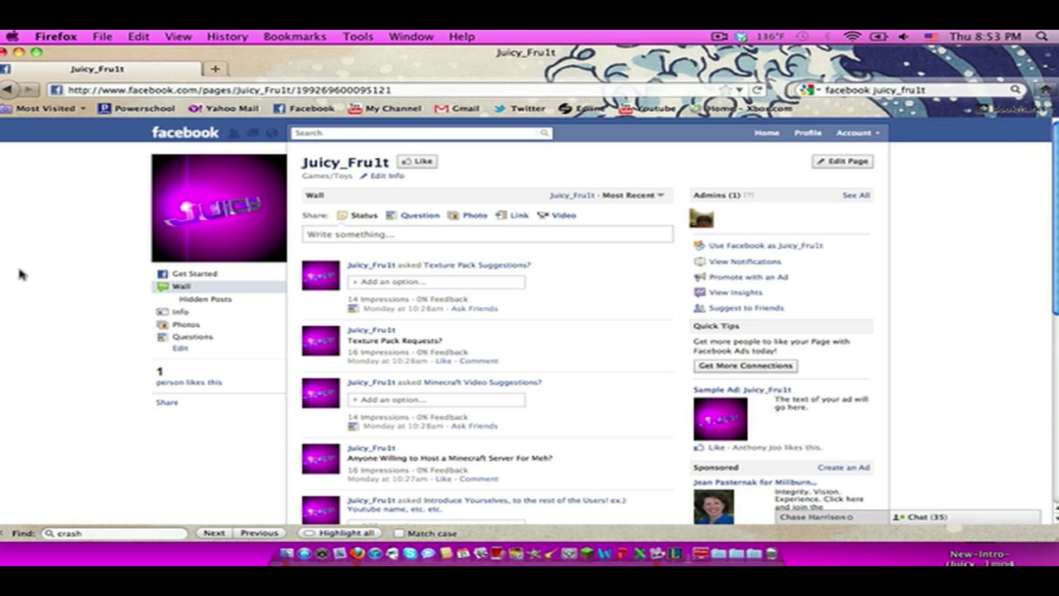
pyautogui.scroll(-3, 587, 232)
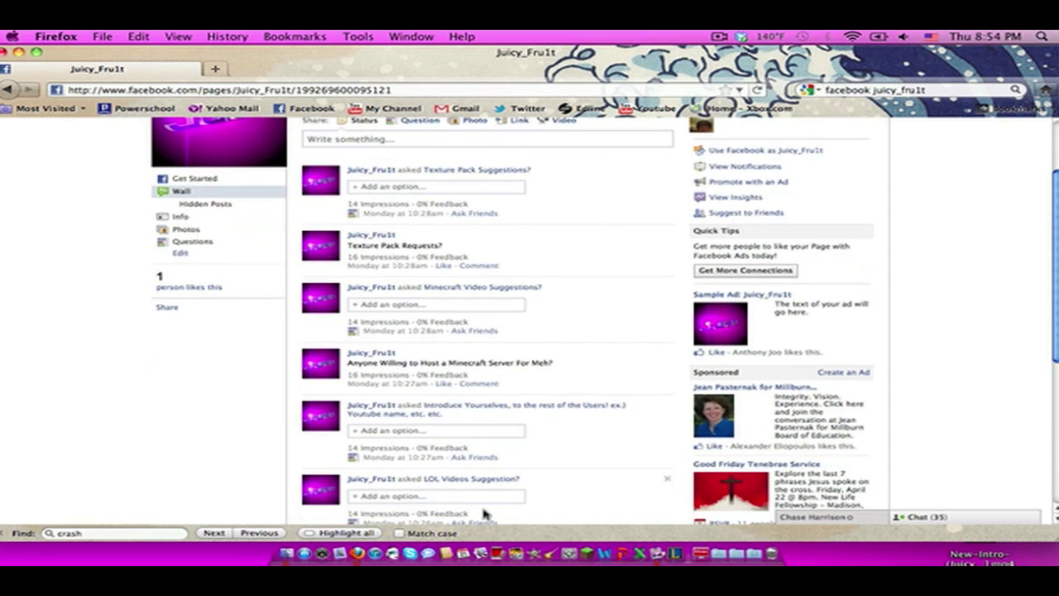
pyautogui.scroll(-5, 484, 514)
pyautogui.scroll(10, 580, 396)
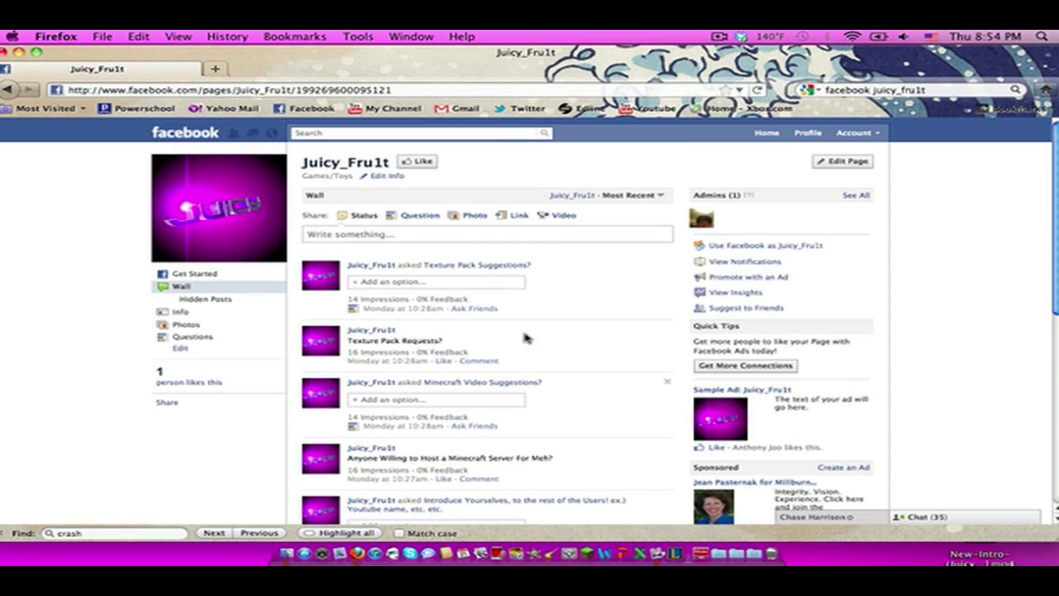
pyautogui.scroll(-10, 653, 297)
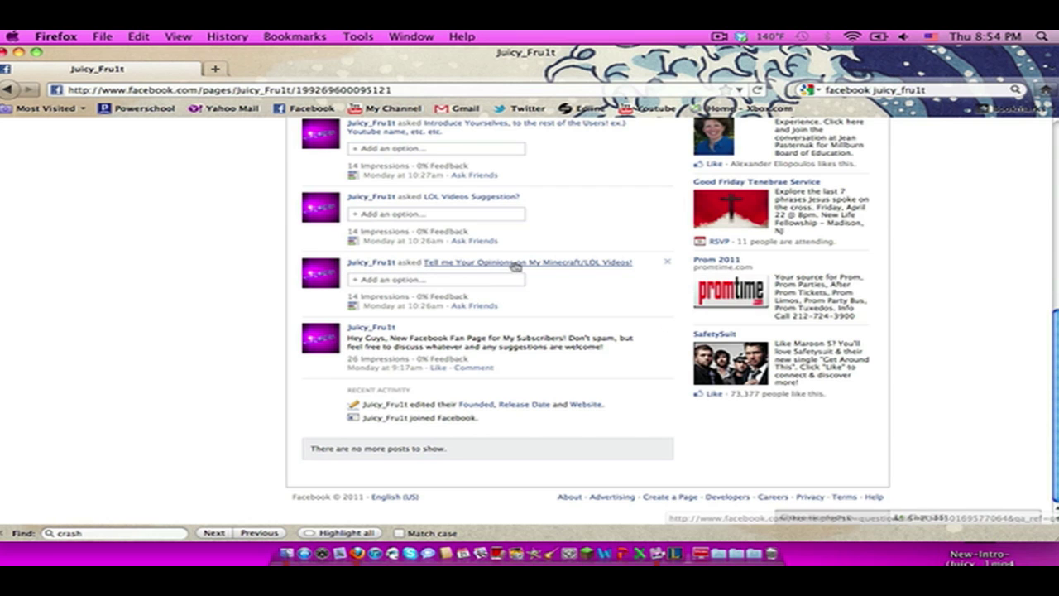
pyautogui.scroll(3, 580, 319)
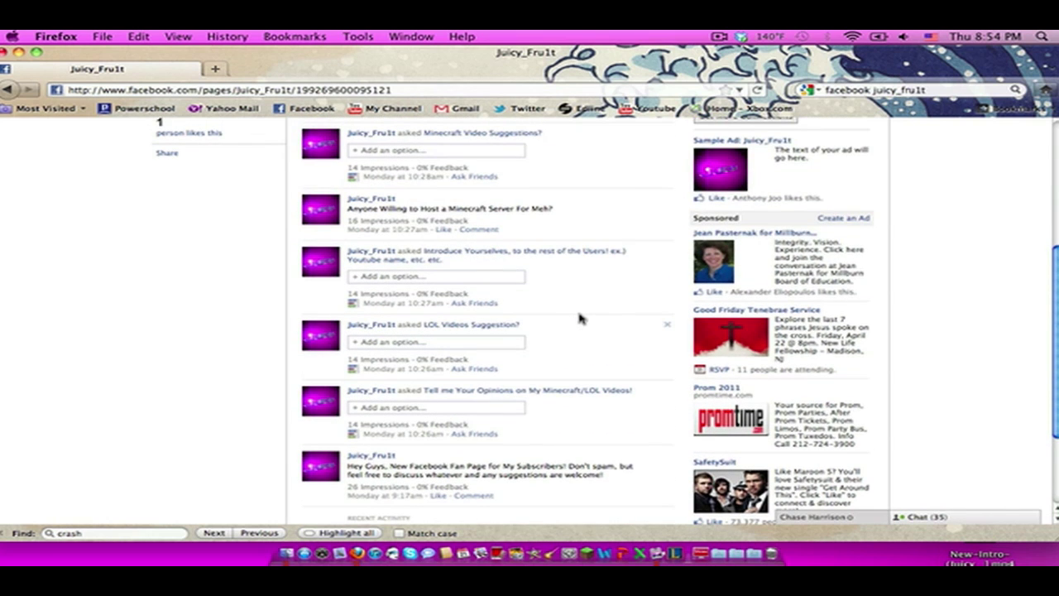
pyautogui.scroll(3, 580, 317)
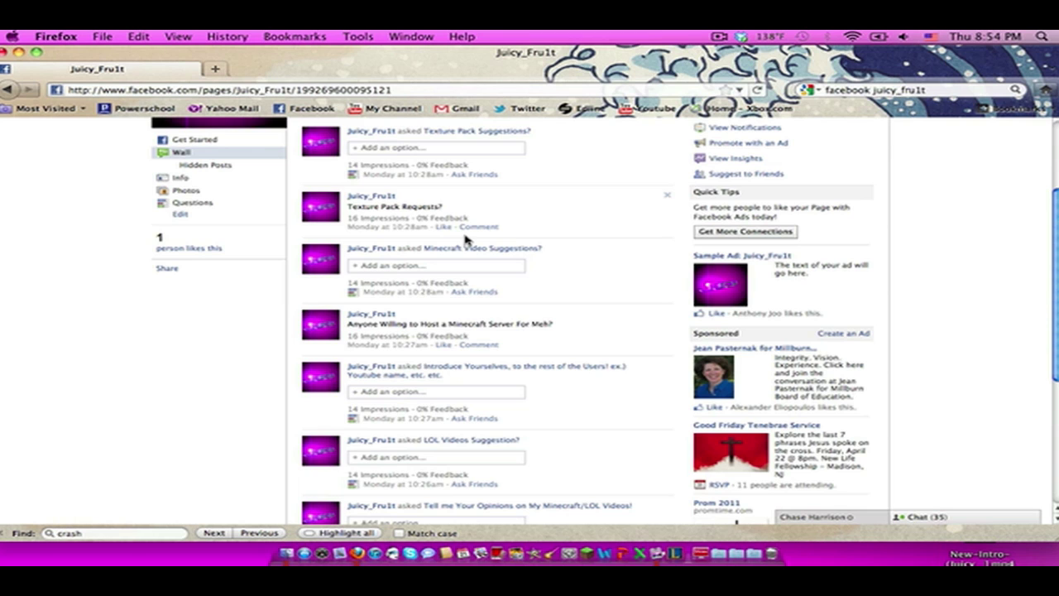
pyautogui.scroll(3, 466, 240)
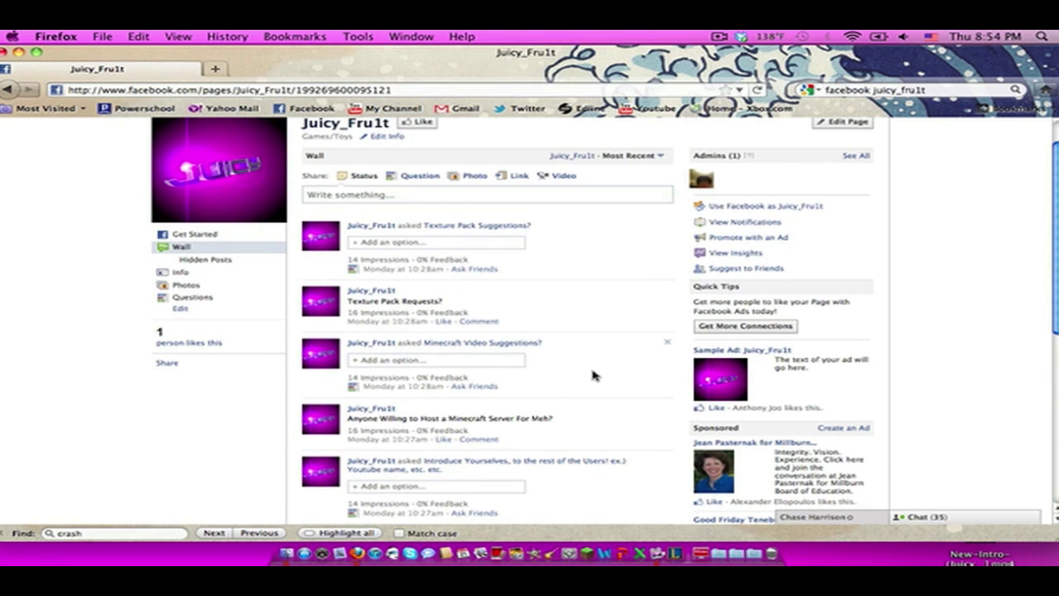
pyautogui.scroll(1, 592, 375)
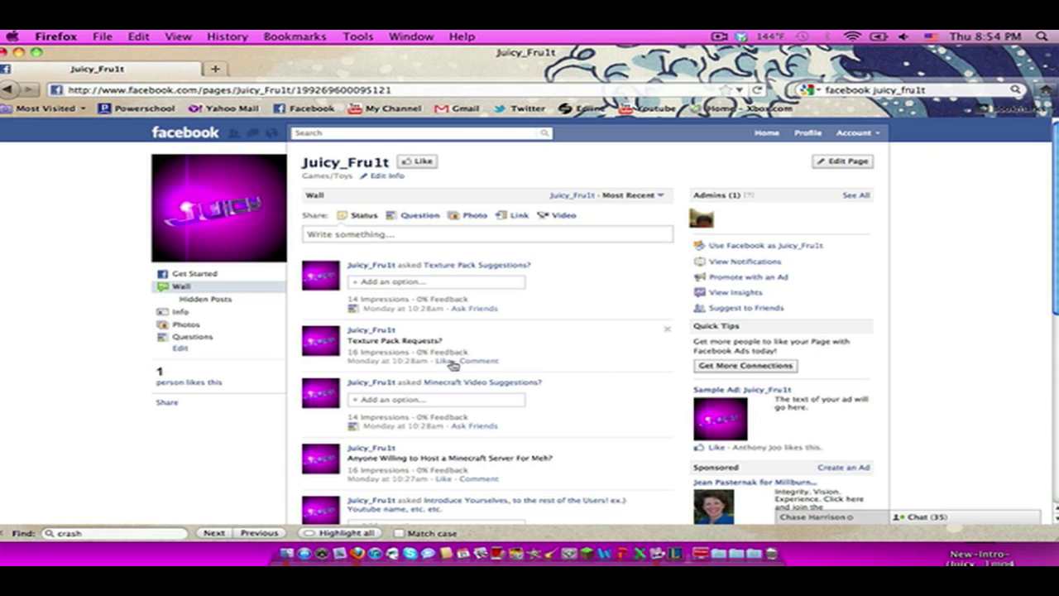
# - Remove the Texture Pack Requests? post and expand the Write something... box
pyautogui.click(669, 330)
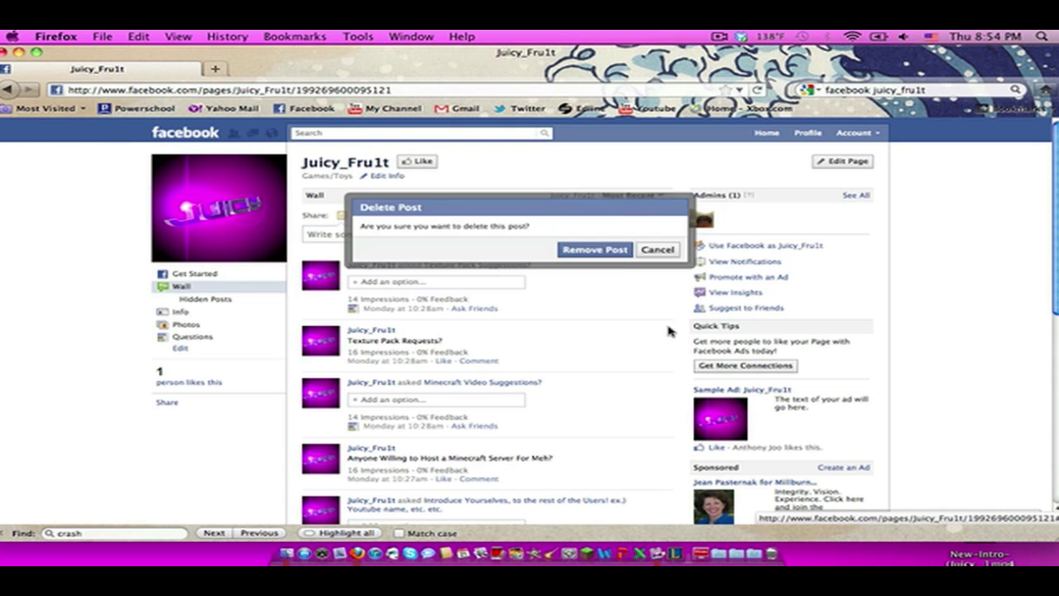
pyautogui.click(601, 259)
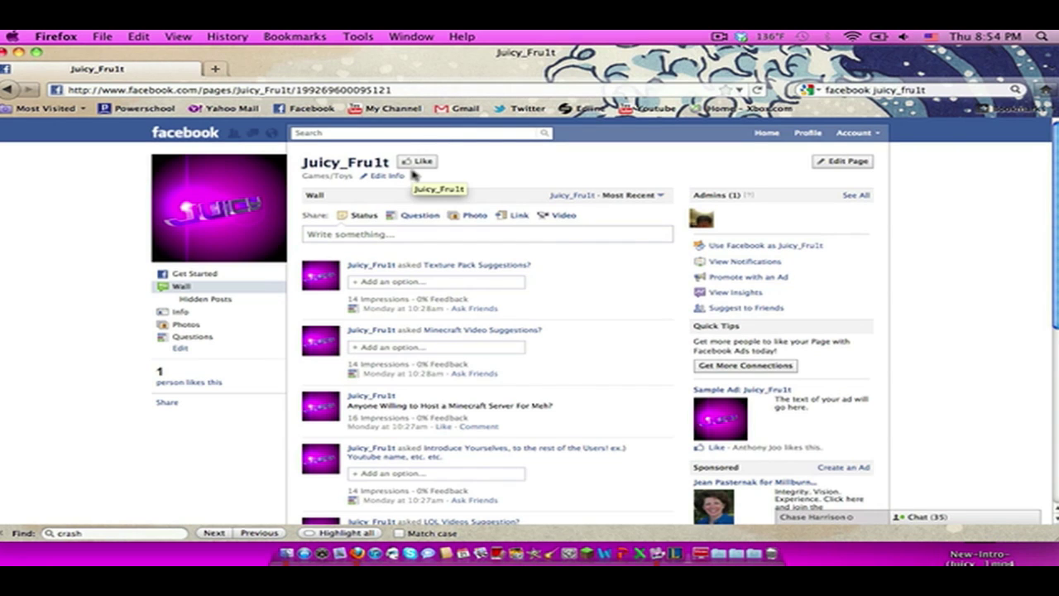
pyautogui.click(397, 233)
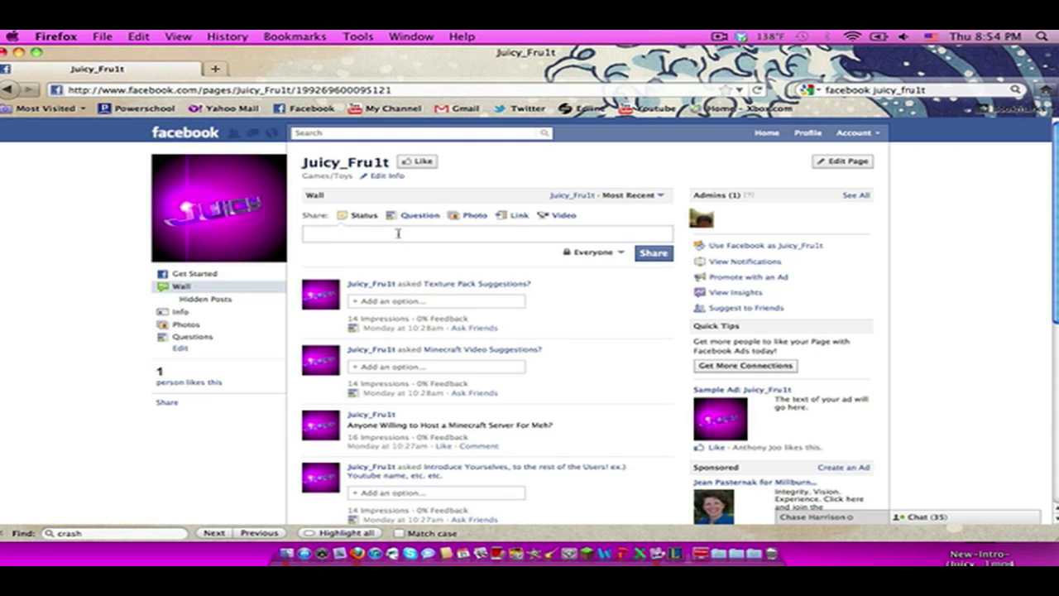
pyautogui.press('super+Tab')
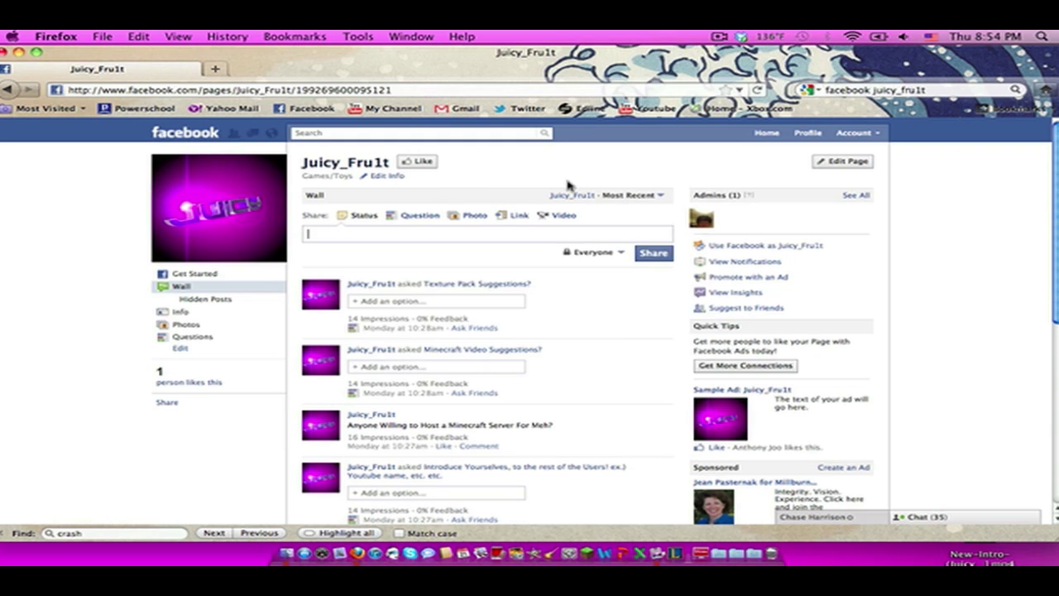